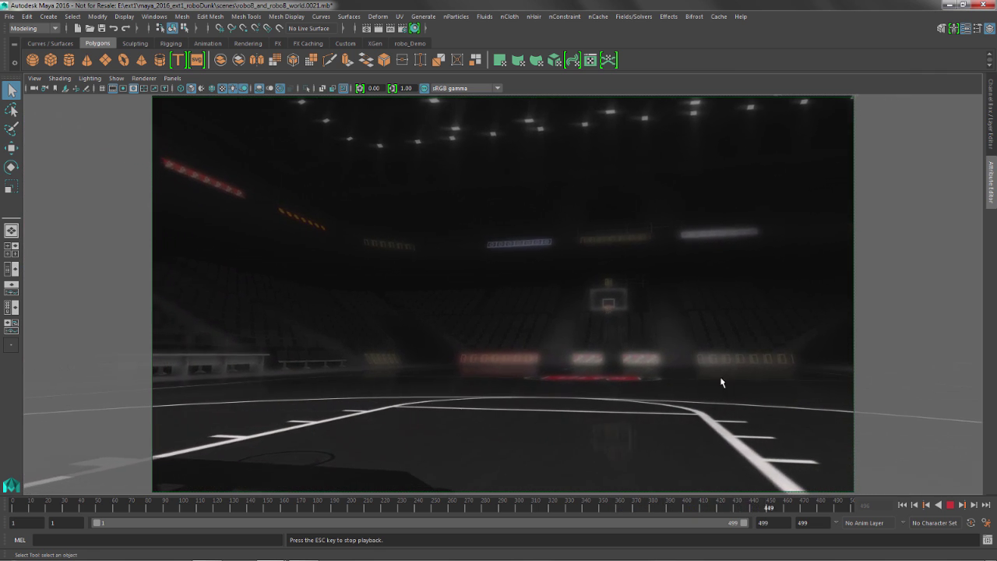
- Scrub the animation to frame 493 and create a new SVG object in the scene
{"action": "left_click", "coordinate": [806, 509]}
{"action": "left_click_drag", "start_coordinate": [806, 509], "coordinate": [842, 507]}
{"action": "left_click", "coordinate": [52, 20]}
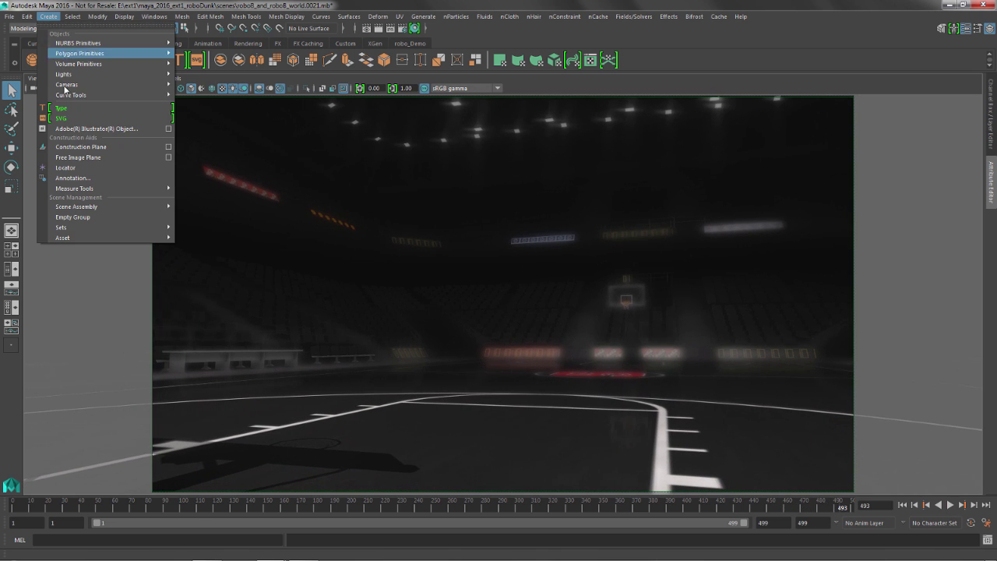
{"action": "left_click", "coordinate": [68, 115]}
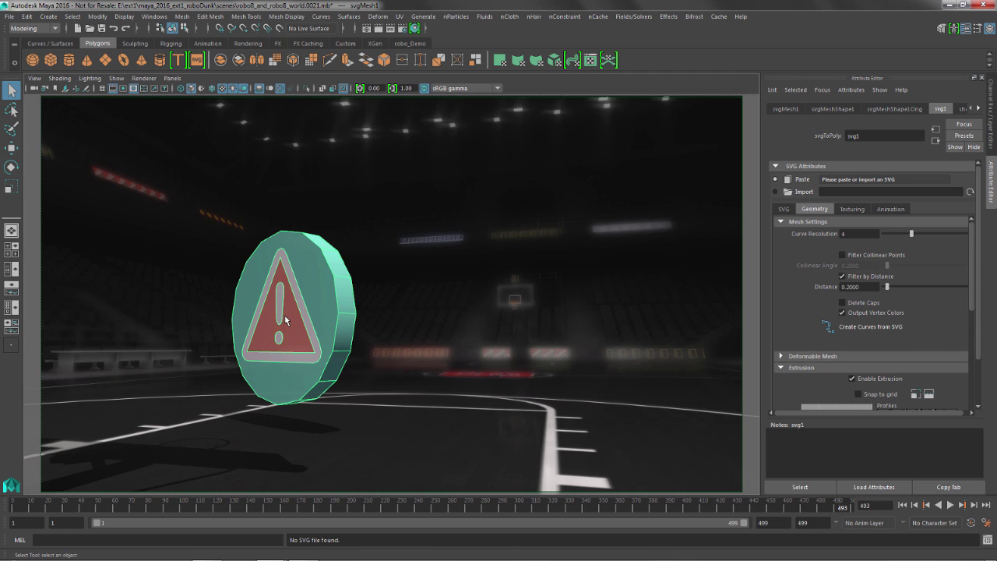
{"action": "left_click", "coordinate": [803, 192]}
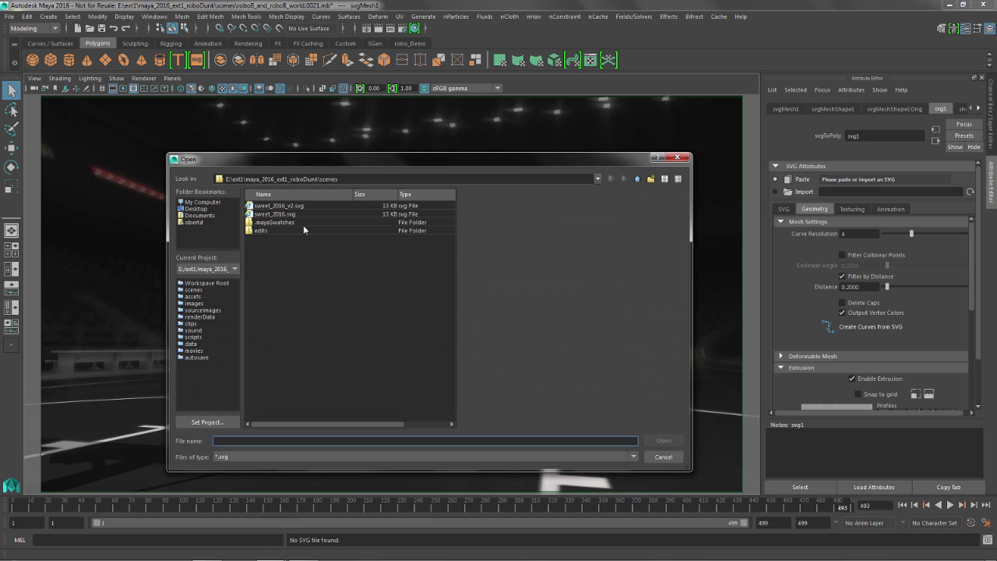
{"action": "left_click", "coordinate": [288, 215]}
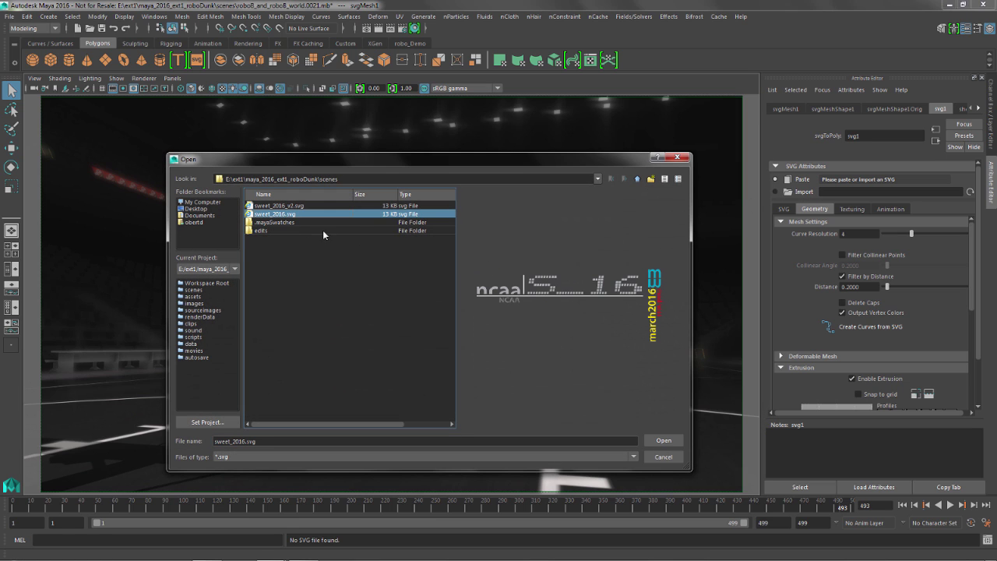
{"action": "left_click", "coordinate": [296, 206]}
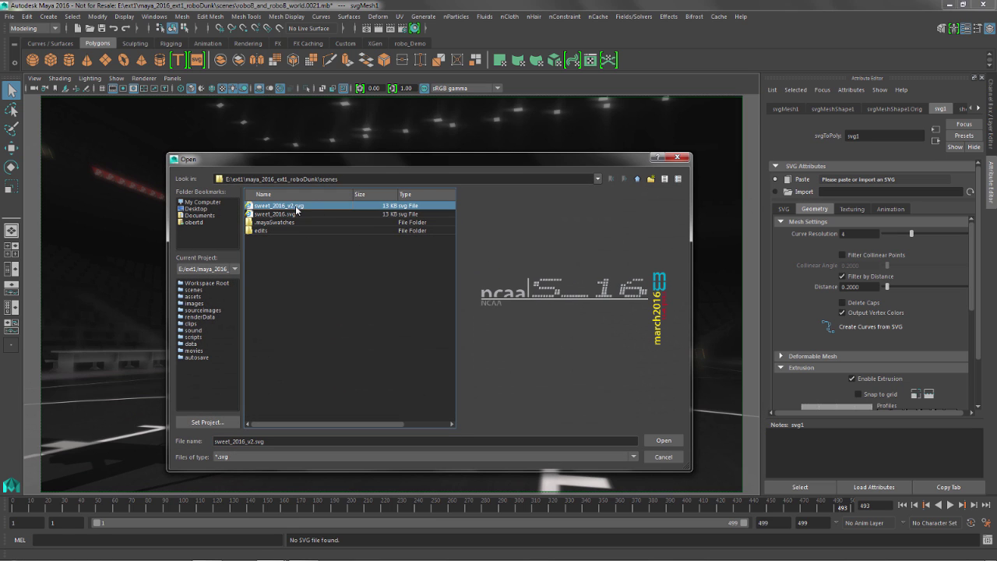
{"action": "left_click", "coordinate": [663, 457]}
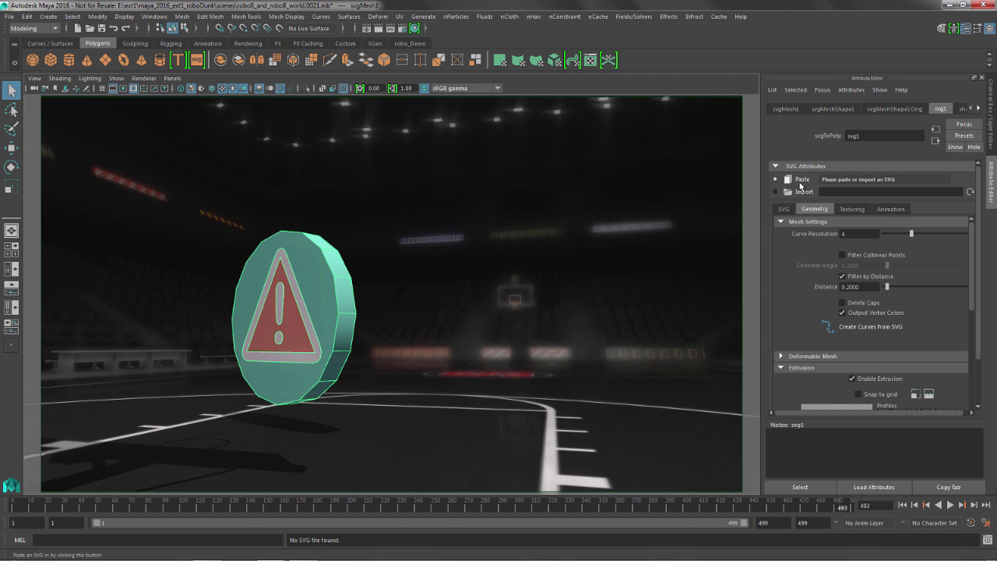
- Copy all the artwork of sweet_2016_v2.svg in Illustrator and paste it into the SVG node in Maya
{"action": "key", "text": "alt+Tab"}
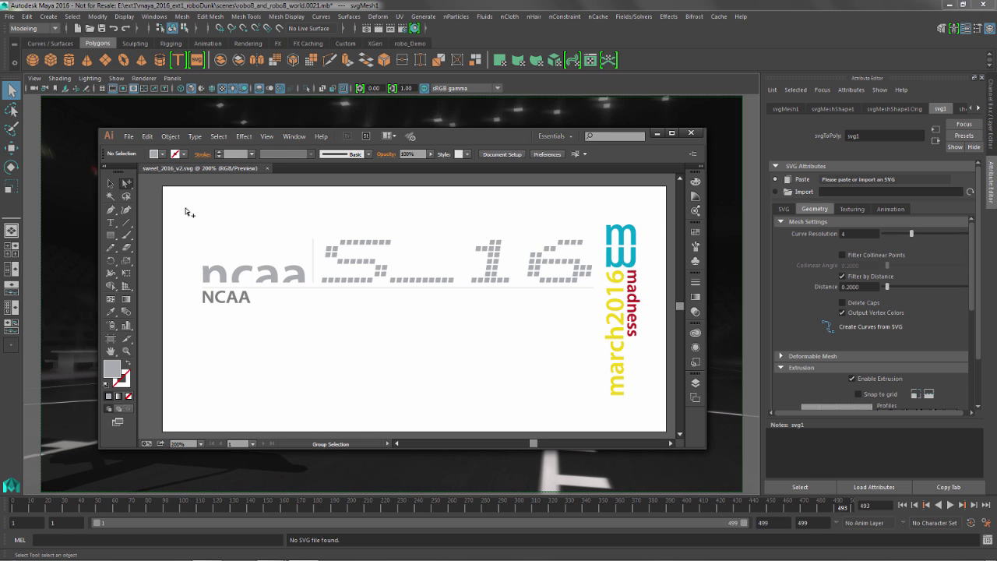
{"action": "left_click_drag", "start_coordinate": [186, 208], "coordinate": [647, 411]}
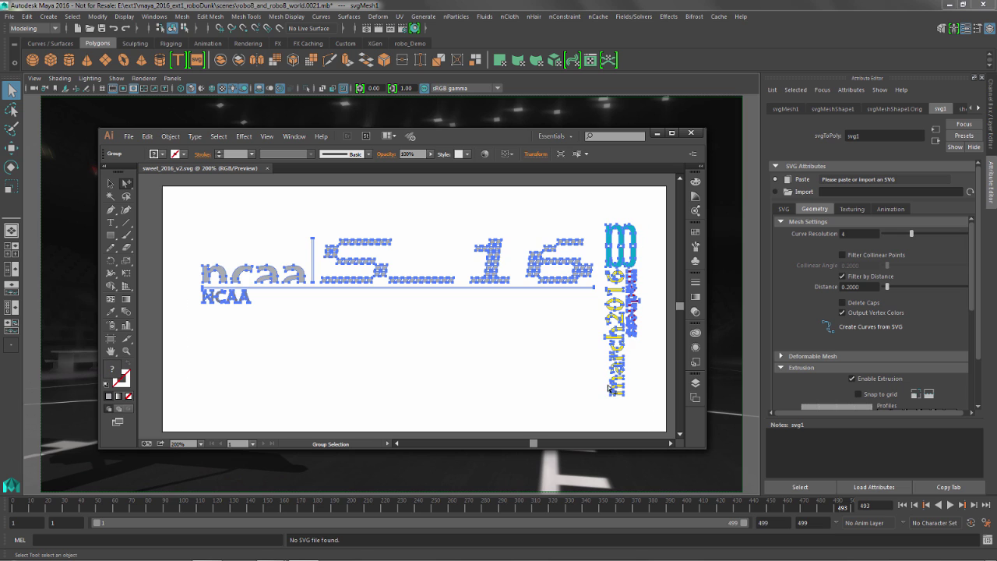
{"action": "key", "text": "ctrl+c"}
{"action": "key", "text": "alt+Tab"}
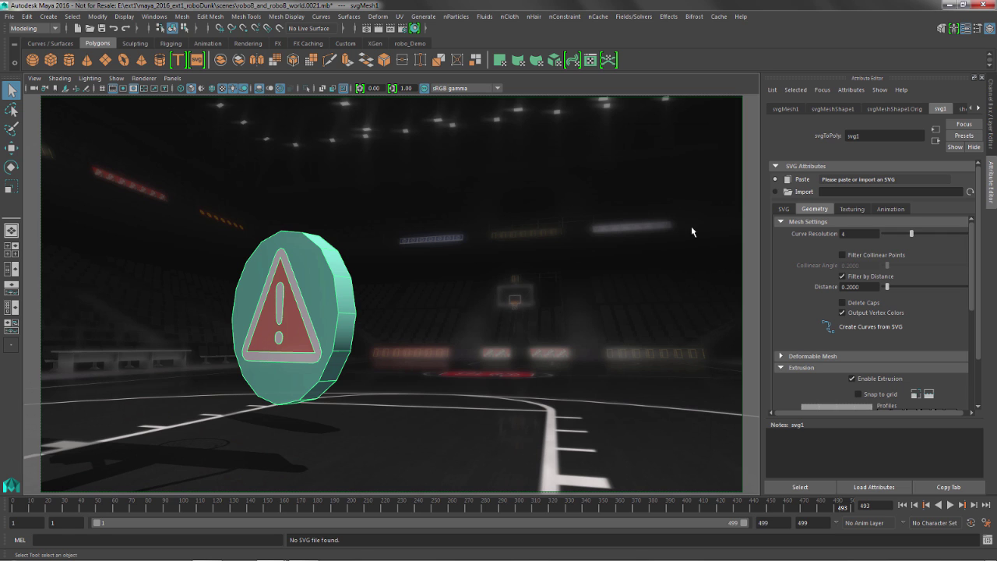
{"action": "left_click", "coordinate": [788, 180]}
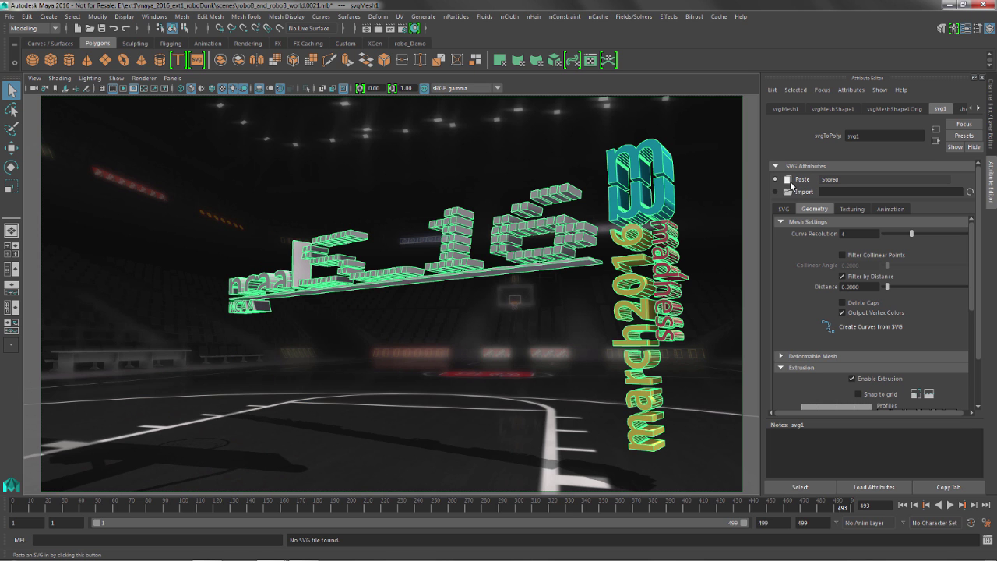
- Scrub the animation to frame 491 and switch from the shot camera to the perspective view
{"action": "left_click_drag", "start_coordinate": [535, 506], "coordinate": [837, 529]}
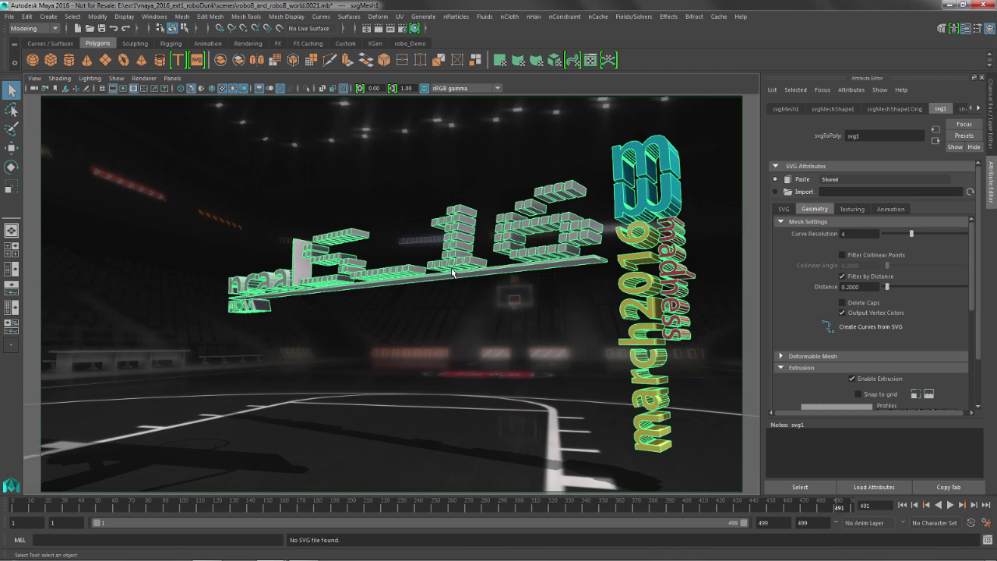
{"action": "key", "text": "space"}
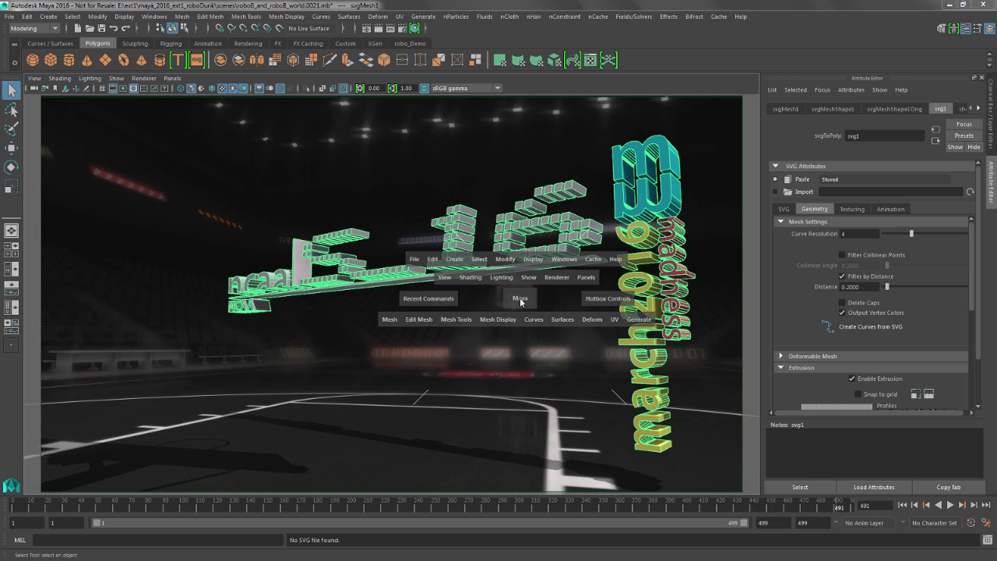
{"action": "left_click_drag", "start_coordinate": [519, 298], "coordinate": [520, 250]}
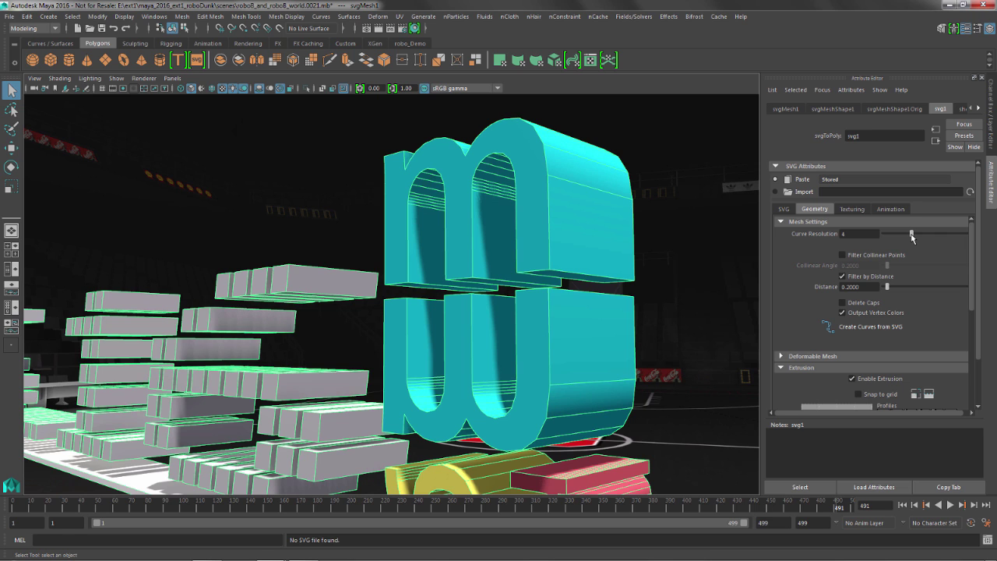
- Set the SVG mesh's extrude distance to 2
{"action": "mouse_move", "coordinate": [914, 232]}
{"action": "left_mouse_down"}
{"action": "mouse_move", "coordinate": [959, 234]}
{"action": "mouse_move", "coordinate": [912, 239]}
{"action": "left_mouse_up"}
{"action": "left_click_drag", "start_coordinate": [973, 298], "coordinate": [975, 341]}
{"action": "double_click", "coordinate": [861, 335]}
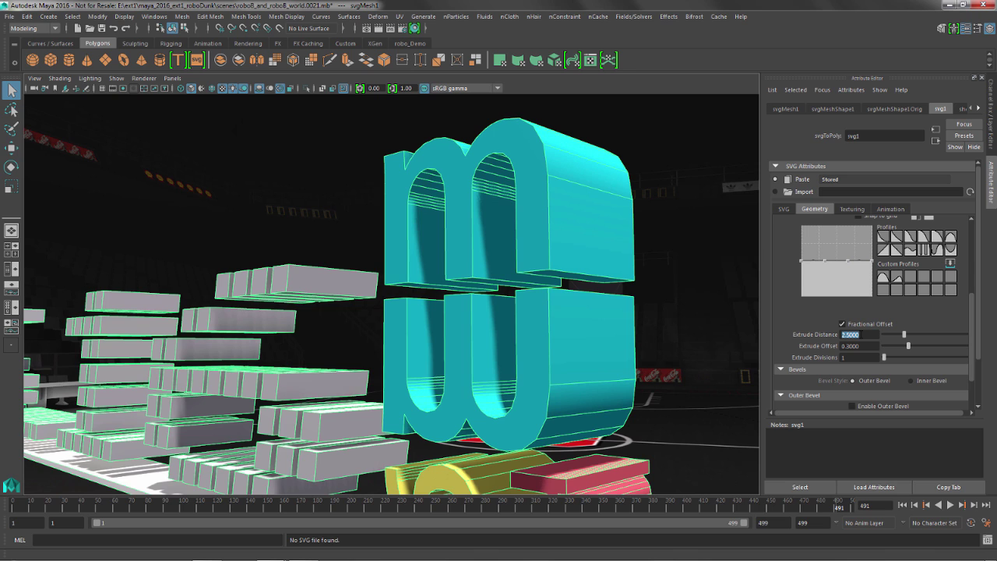
{"action": "type", "text": "2"}
{"action": "key", "text": "Return"}
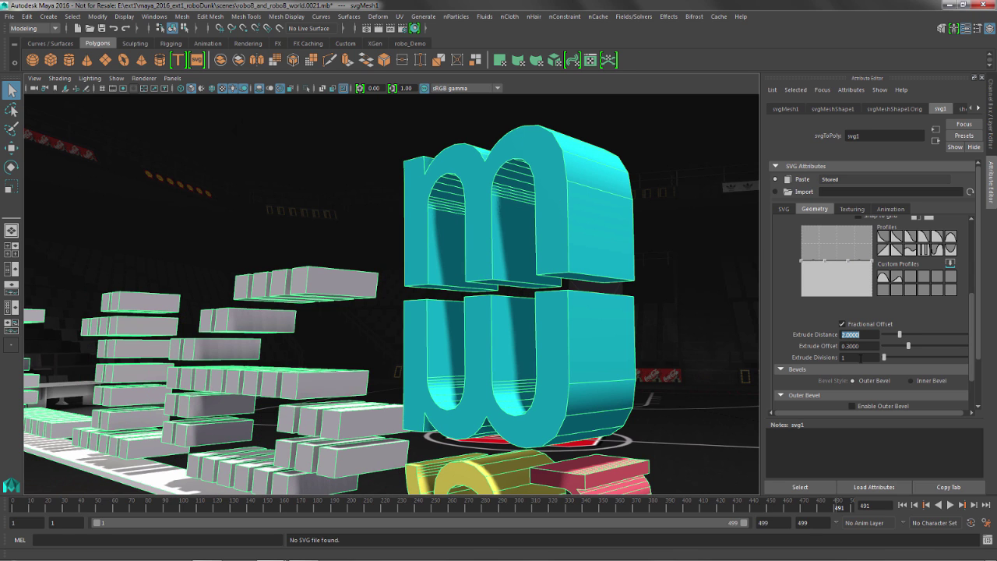
- Set the SVG mesh's extrude divisions to 10 and its extrude offset to 2
{"action": "double_click", "coordinate": [861, 357]}
{"action": "type", "text": "10"}
{"action": "key", "text": "Return"}
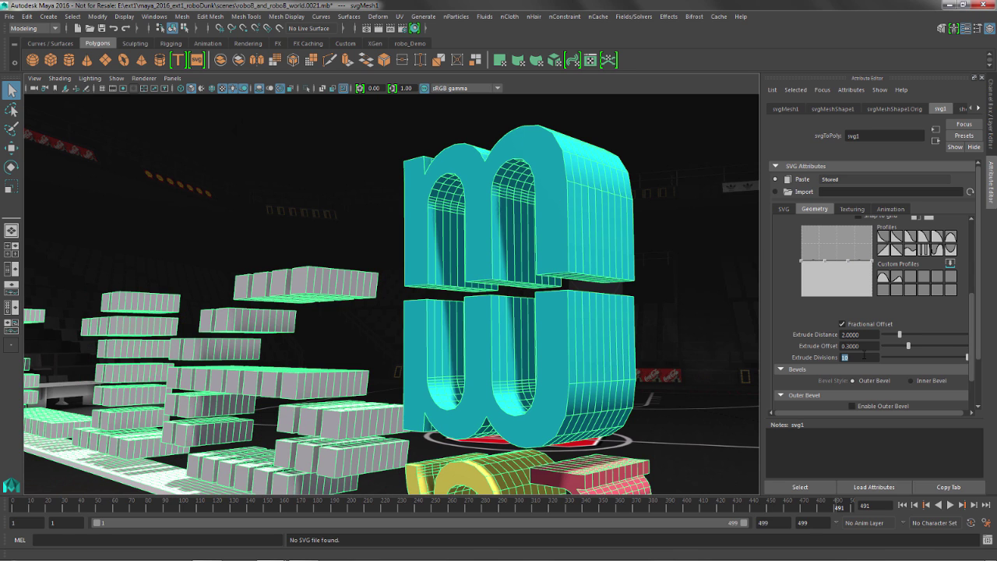
{"action": "double_click", "coordinate": [861, 345]}
{"action": "type", "text": "2"}
{"action": "key", "text": "Return"}
- Apply the arch-shaped preset profile to the extrusion and set the extrude offset to -2
{"action": "left_click", "coordinate": [939, 240]}
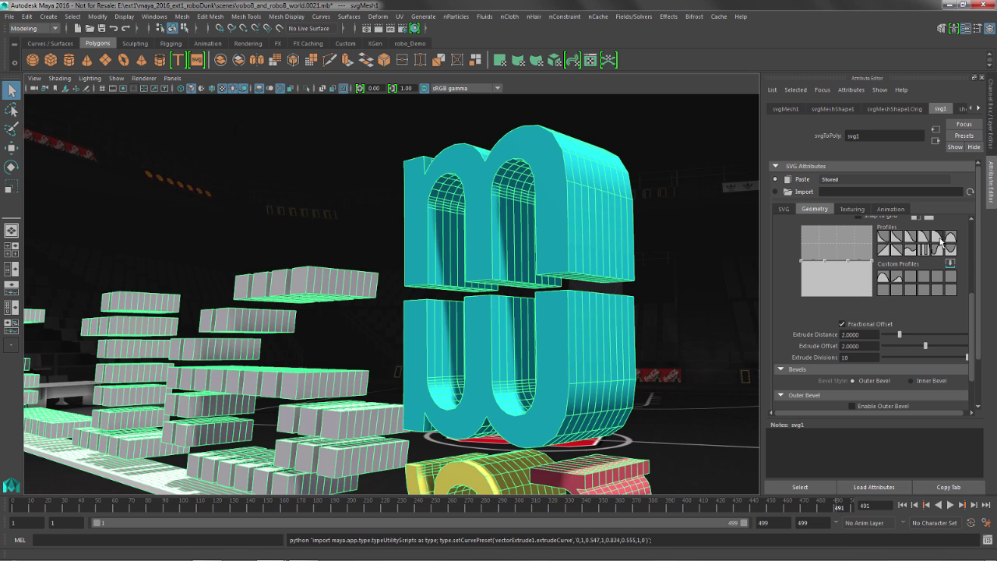
{"action": "left_click", "coordinate": [949, 242]}
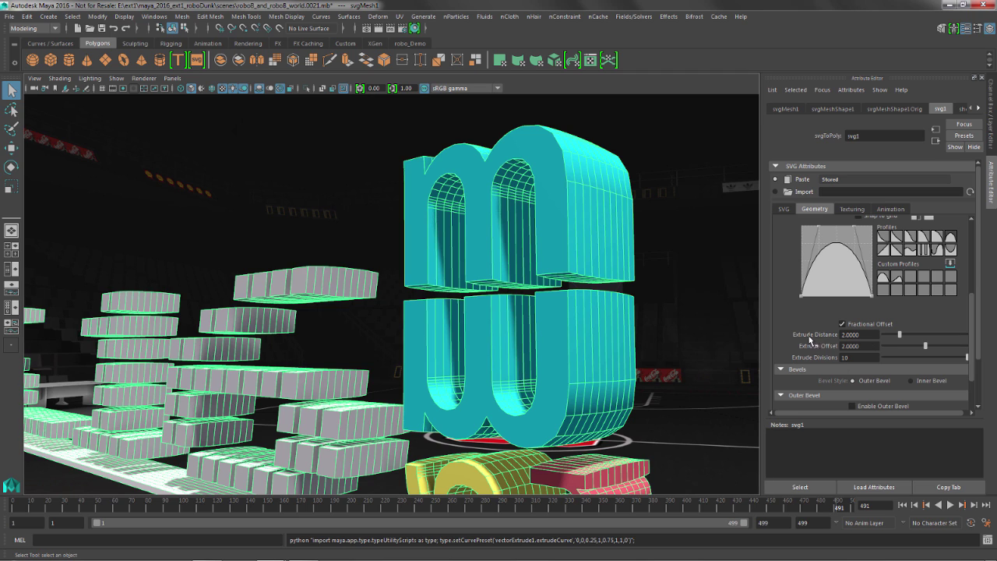
{"action": "left_click", "coordinate": [853, 345]}
{"action": "type", "text": "-2"}
{"action": "key", "text": "Return"}
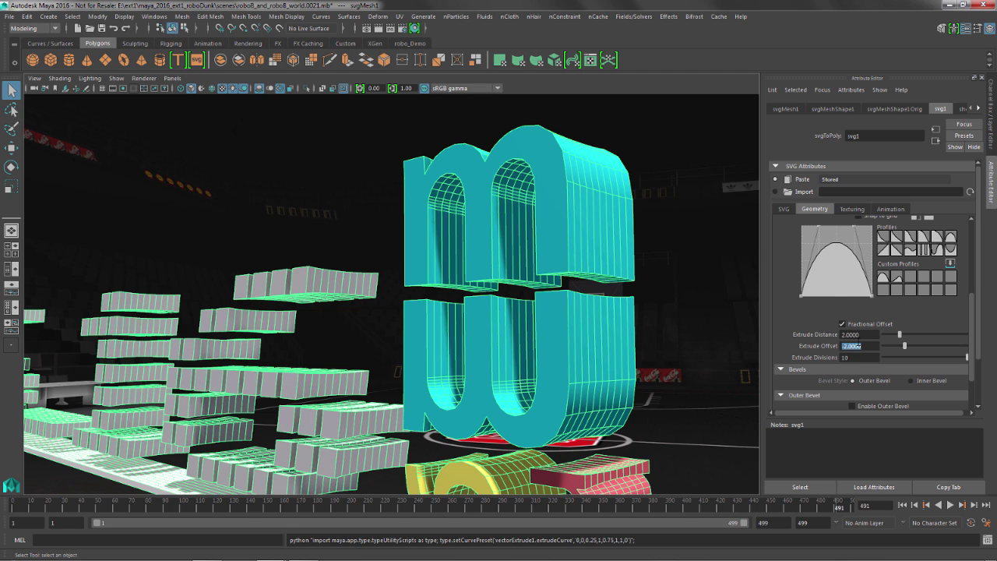
- Set the extrude offset to 0 and the extrude divisions to 2
{"action": "type", "text": "0"}
{"action": "left_click", "coordinate": [857, 357]}
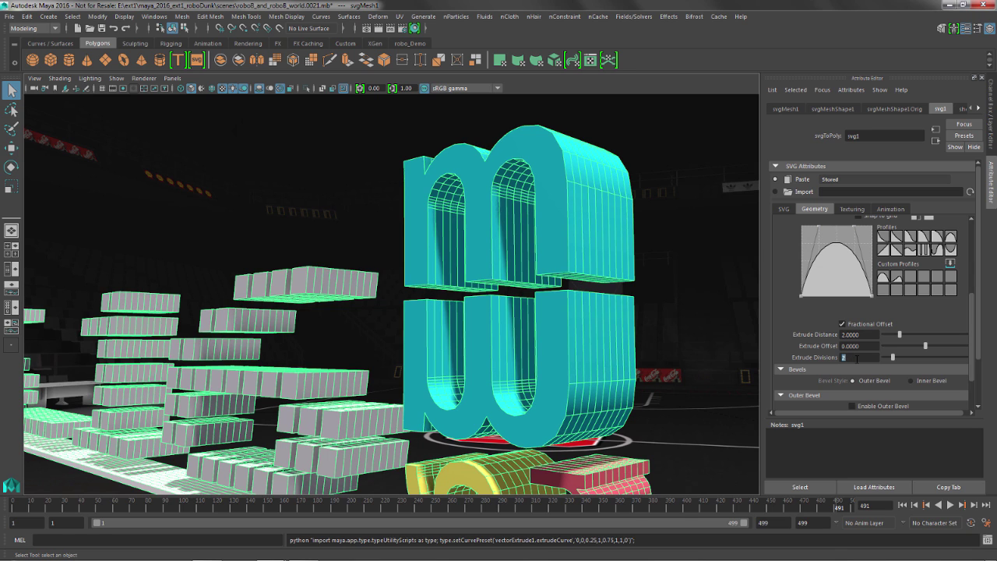
{"action": "type", "text": "2"}
{"action": "key", "text": "Return"}
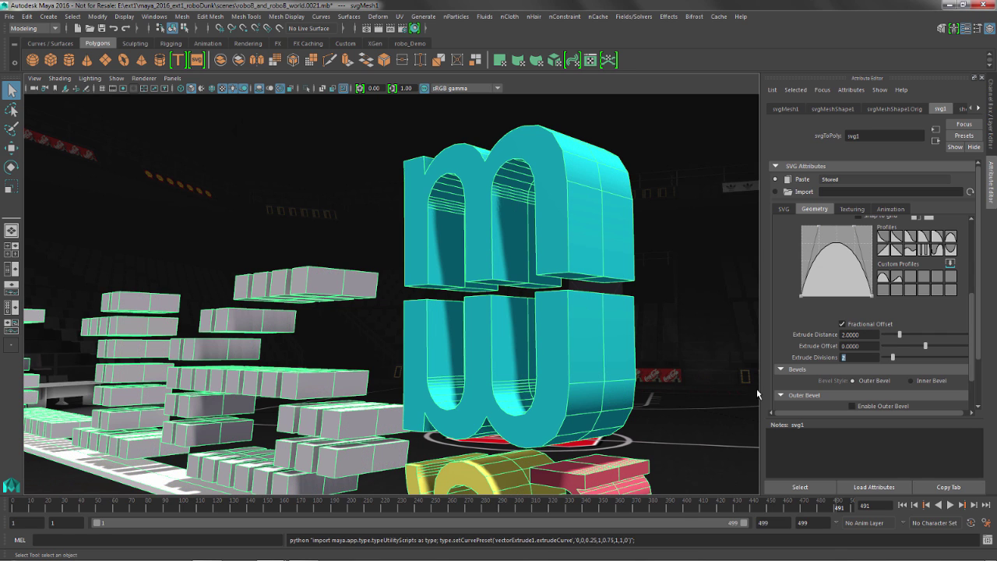
- Examine the extruded number blocks and vertical lettering from several angles
{"action": "left_click_drag", "start_coordinate": [553, 355], "coordinate": [559, 348], "text": "alt"}
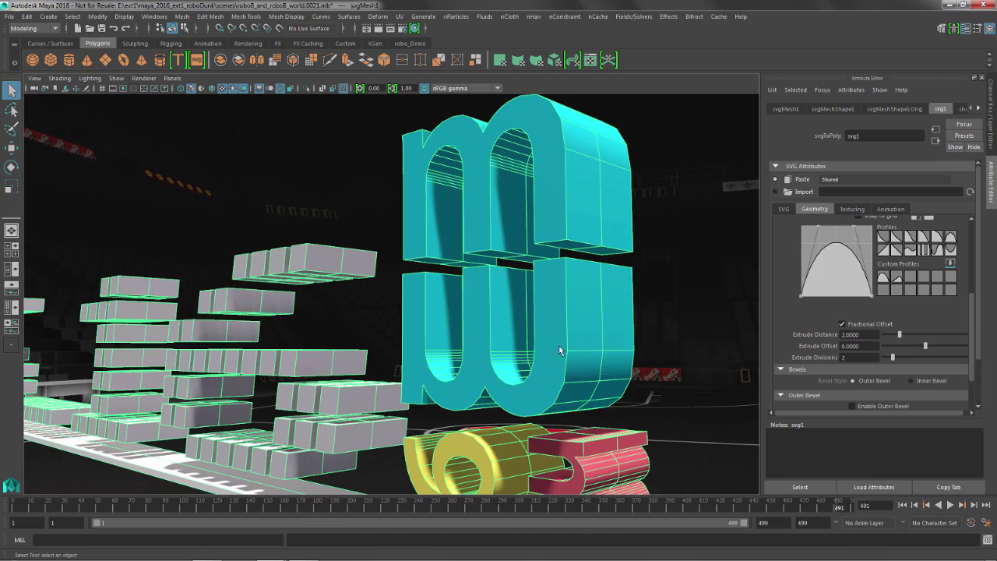
{"action": "left_click_drag", "start_coordinate": [598, 399], "coordinate": [530, 352], "text": "alt"}
{"action": "middle_click_drag", "start_coordinate": [531, 352], "coordinate": [460, 323], "text": "alt"}
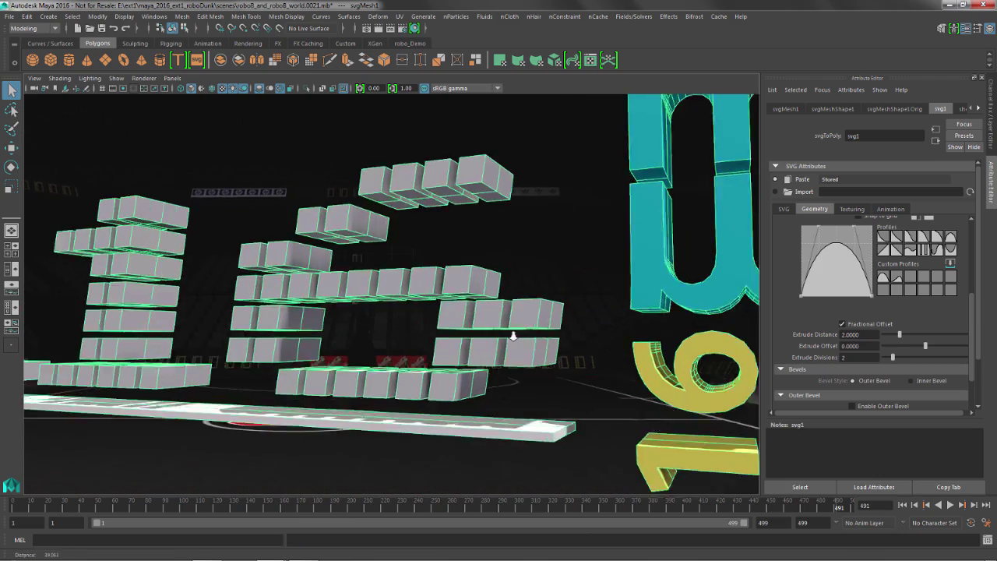
{"action": "left_click_drag", "start_coordinate": [514, 336], "coordinate": [577, 337], "text": "alt"}
{"action": "middle_click_drag", "start_coordinate": [537, 342], "coordinate": [337, 367], "text": "alt"}
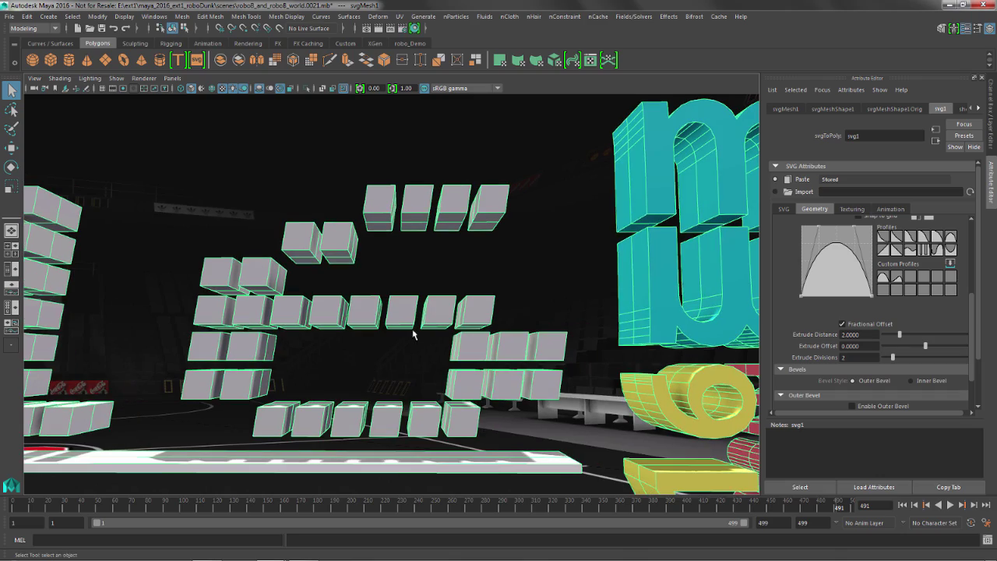
{"action": "middle_click_drag", "start_coordinate": [440, 249], "coordinate": [380, 311], "text": "alt"}
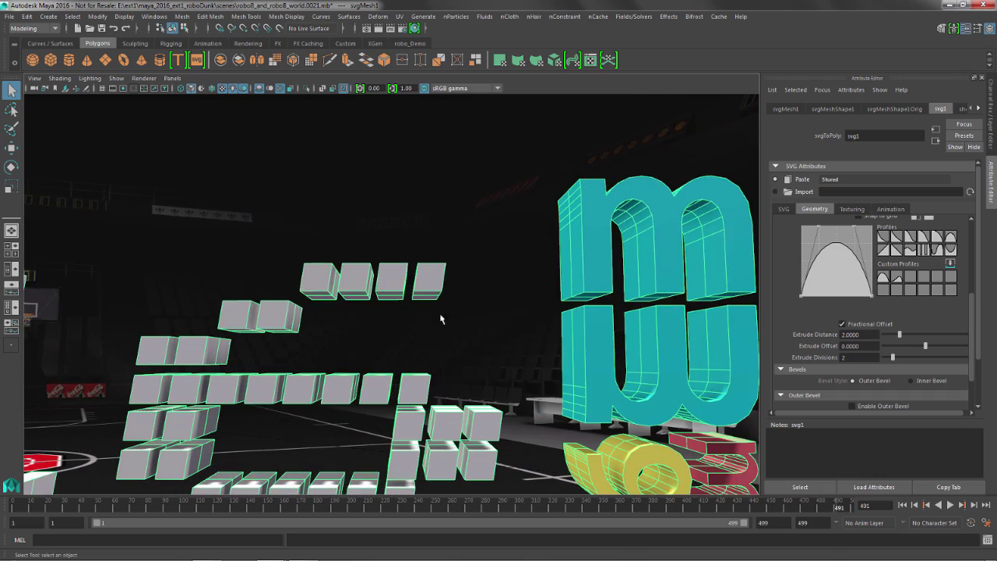
{"action": "middle_click_drag", "start_coordinate": [463, 347], "coordinate": [453, 318], "text": "alt"}
{"action": "left_click_drag", "start_coordinate": [470, 320], "coordinate": [606, 310], "text": "alt"}
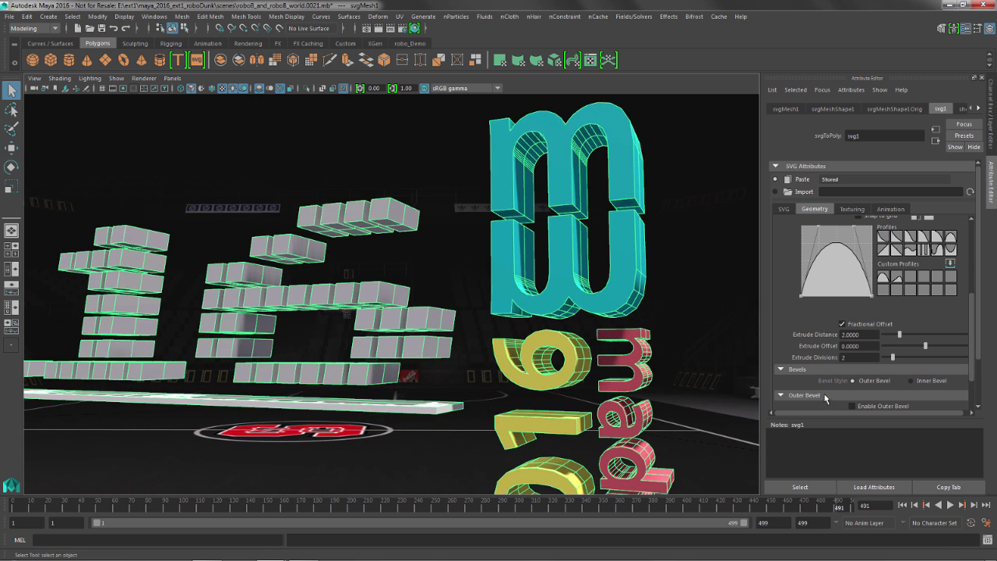
- Set the bevel style to Inner Bevel and enable the front bevel on the SVG mesh
{"action": "left_click", "coordinate": [913, 380]}
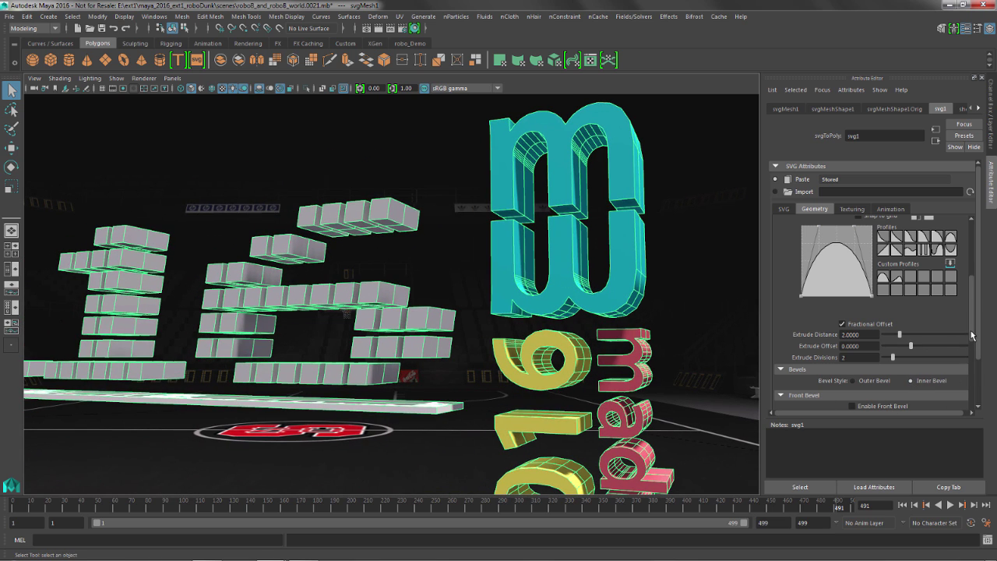
{"action": "scroll", "coordinate": [964, 377], "scroll_direction": "down", "scroll_amount": 5}
{"action": "scroll", "coordinate": [964, 377], "scroll_direction": "down", "scroll_amount": 2}
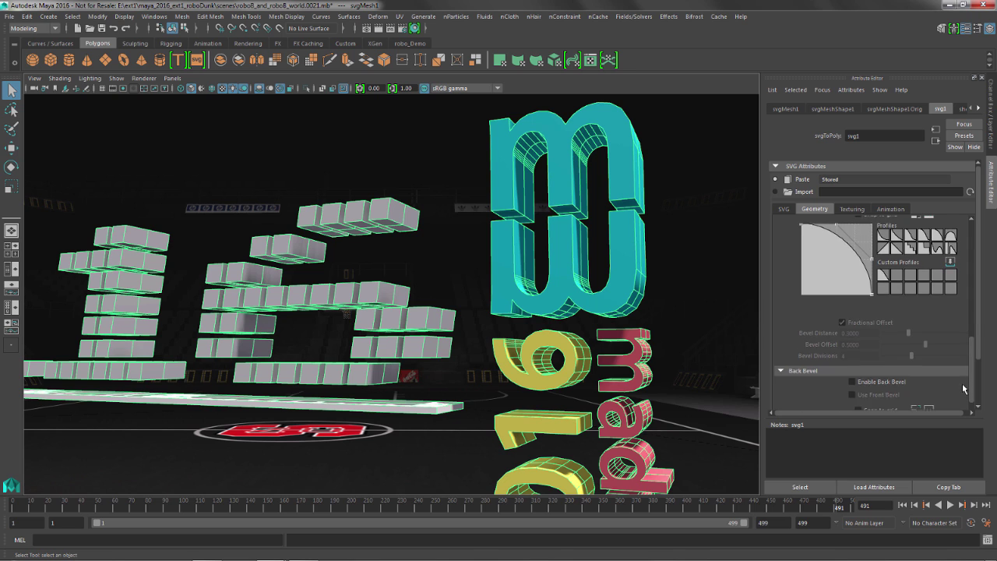
{"action": "scroll", "coordinate": [964, 377], "scroll_direction": "up", "scroll_amount": 2}
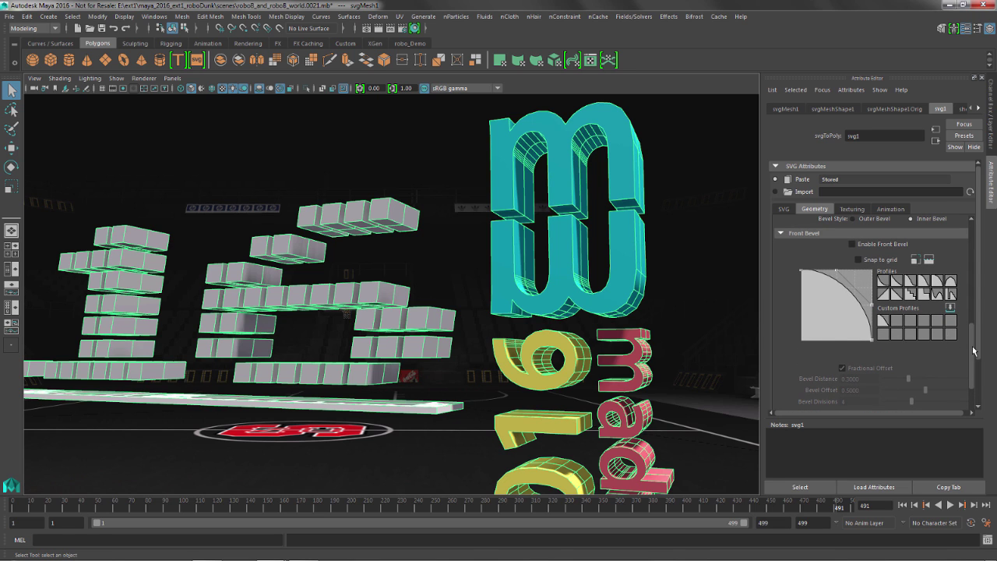
{"action": "scroll", "coordinate": [973, 343], "scroll_direction": "up", "scroll_amount": 2}
{"action": "scroll", "coordinate": [973, 339], "scroll_direction": "up", "scroll_amount": 5}
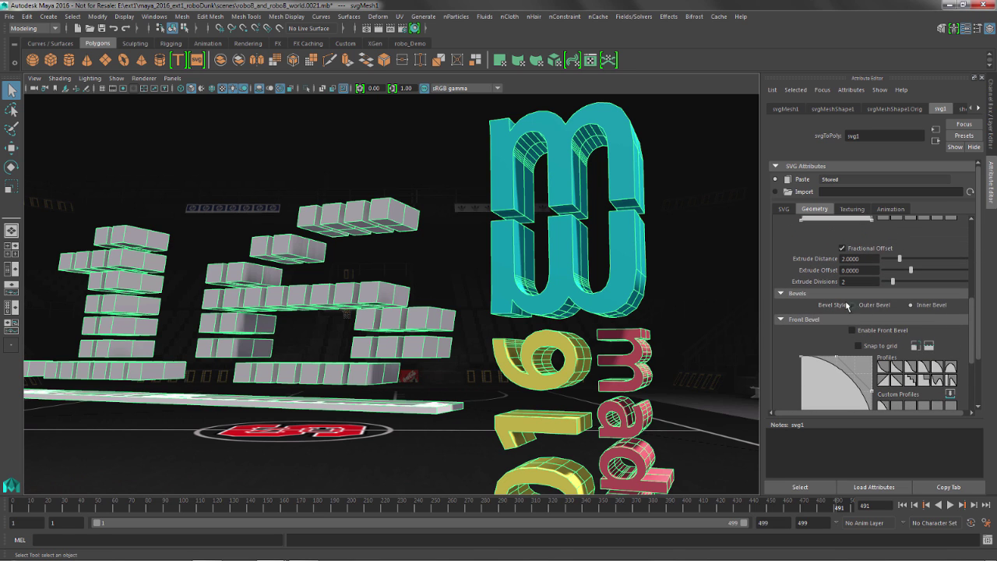
{"action": "left_click_drag", "start_coordinate": [650, 296], "coordinate": [688, 313], "text": "alt"}
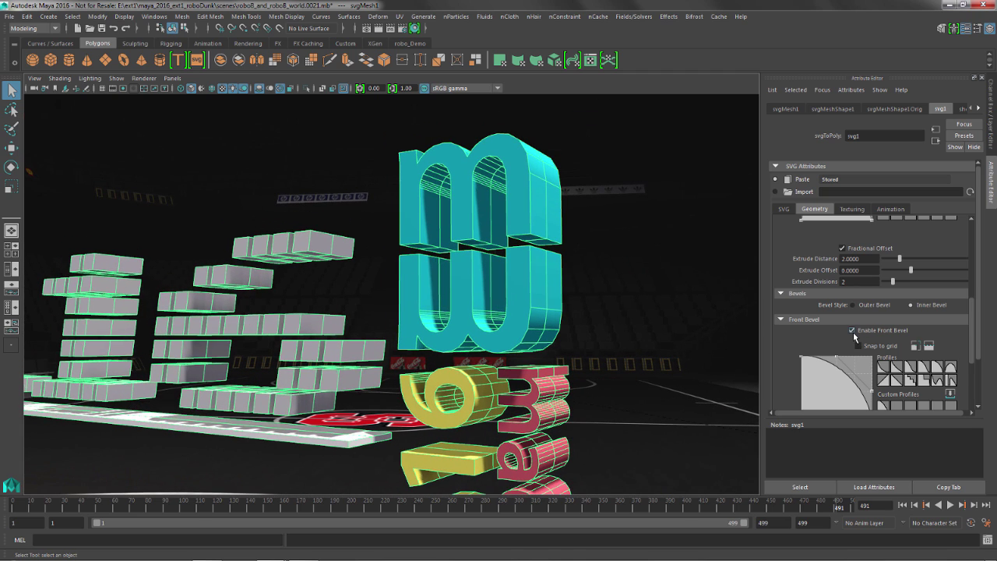
{"action": "scroll", "coordinate": [973, 335], "scroll_direction": "down", "scroll_amount": 5}
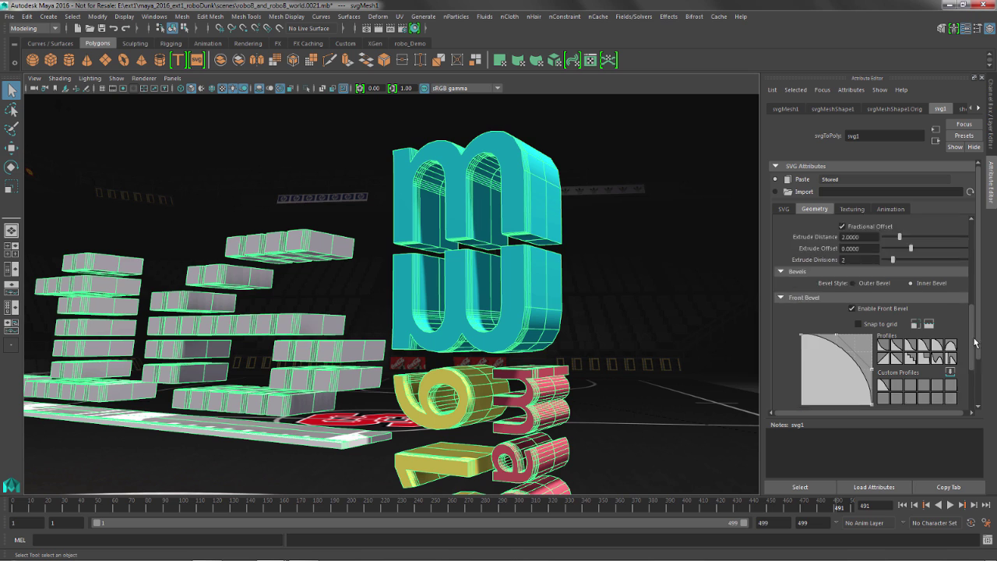
- Set the front bevel's distance to 0.1 and its offset to 1.5
{"action": "double_click", "coordinate": [862, 347]}
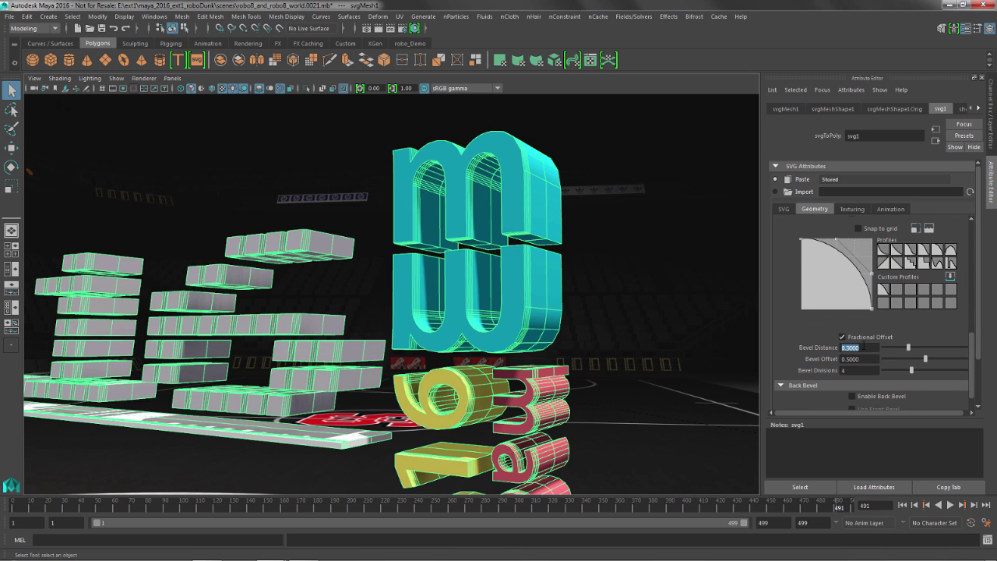
{"action": "type", "text": "0.1"}
{"action": "key", "text": "Return"}
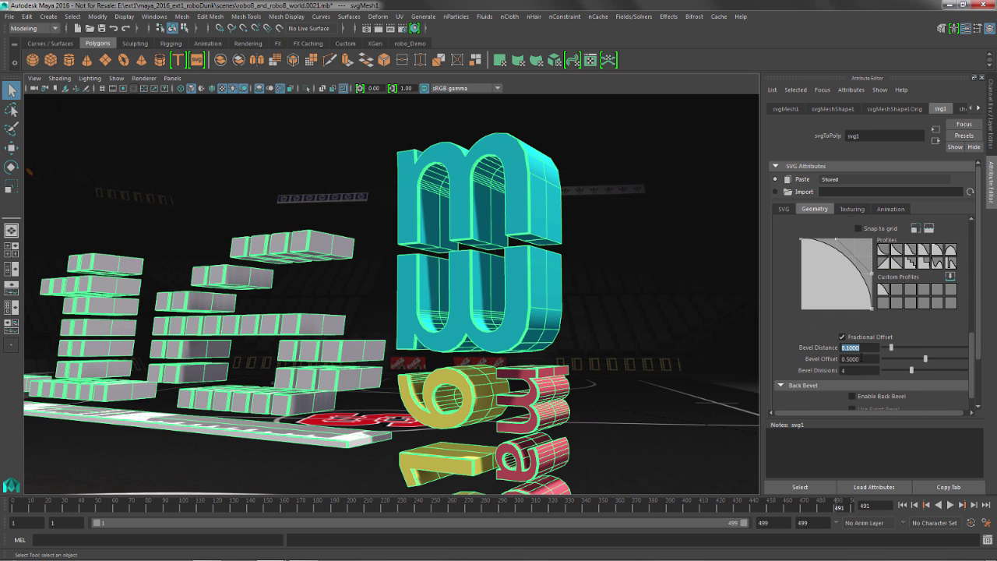
{"action": "double_click", "coordinate": [861, 358]}
{"action": "type", "text": "1.5"}
{"action": "key", "text": "Return"}
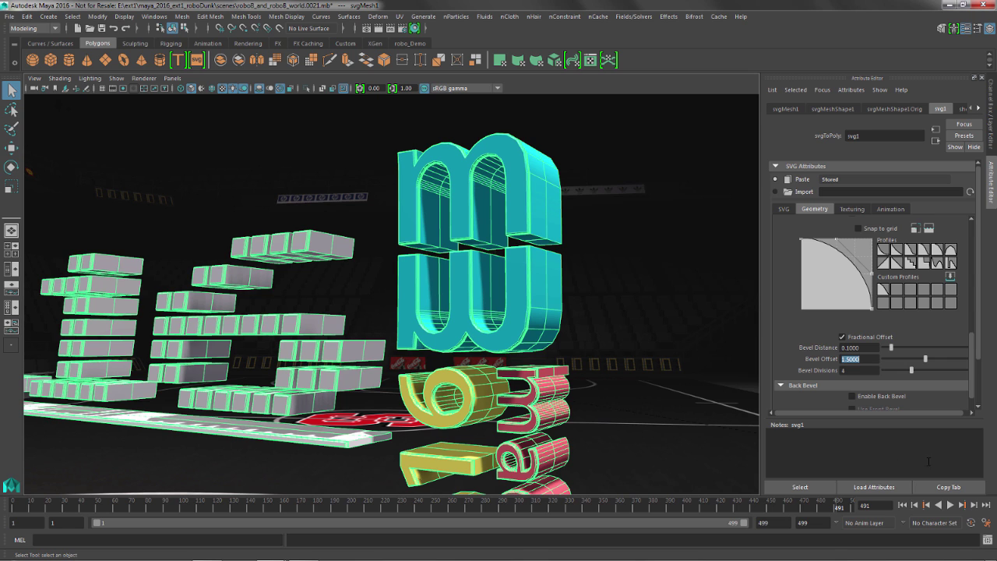
- Deselect the SVG mesh and examine the bevelled letters and number blocks without the wireframe
{"action": "left_click", "coordinate": [806, 487]}
{"action": "middle_click_drag", "start_coordinate": [597, 374], "coordinate": [586, 304], "text": "alt"}
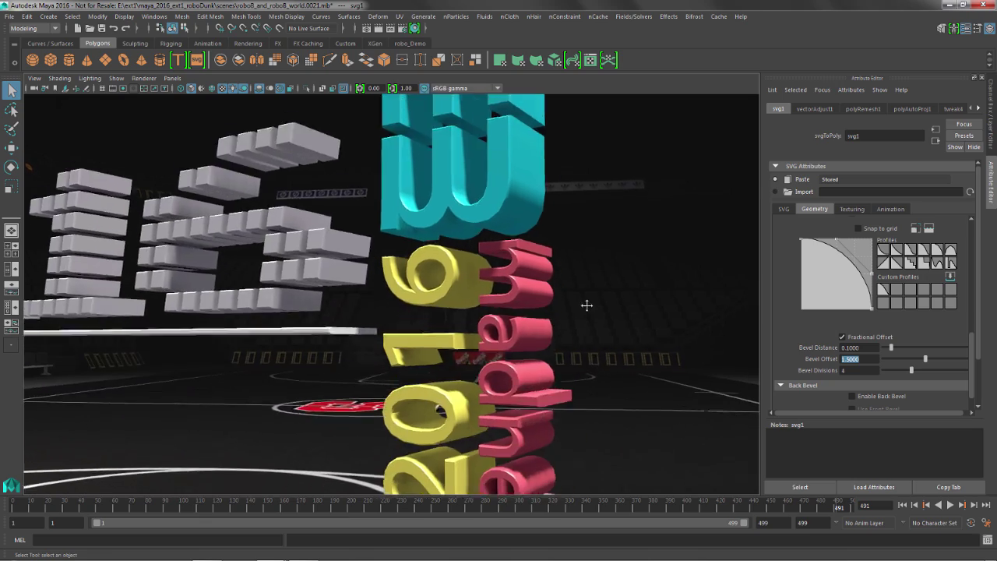
{"action": "left_click_drag", "start_coordinate": [587, 305], "coordinate": [491, 95], "text": "alt"}
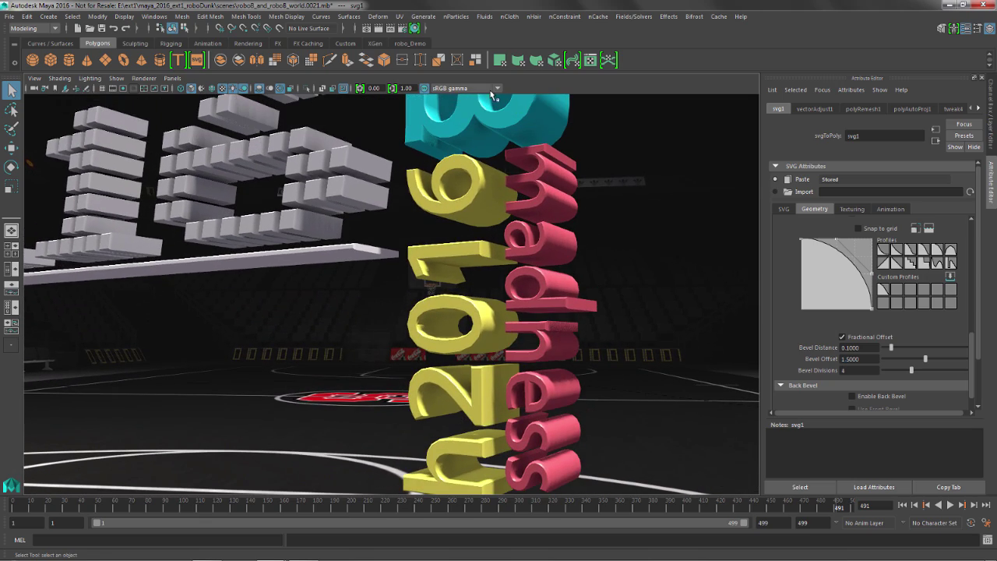
{"action": "middle_click_drag", "start_coordinate": [511, 194], "coordinate": [573, 304], "text": "alt"}
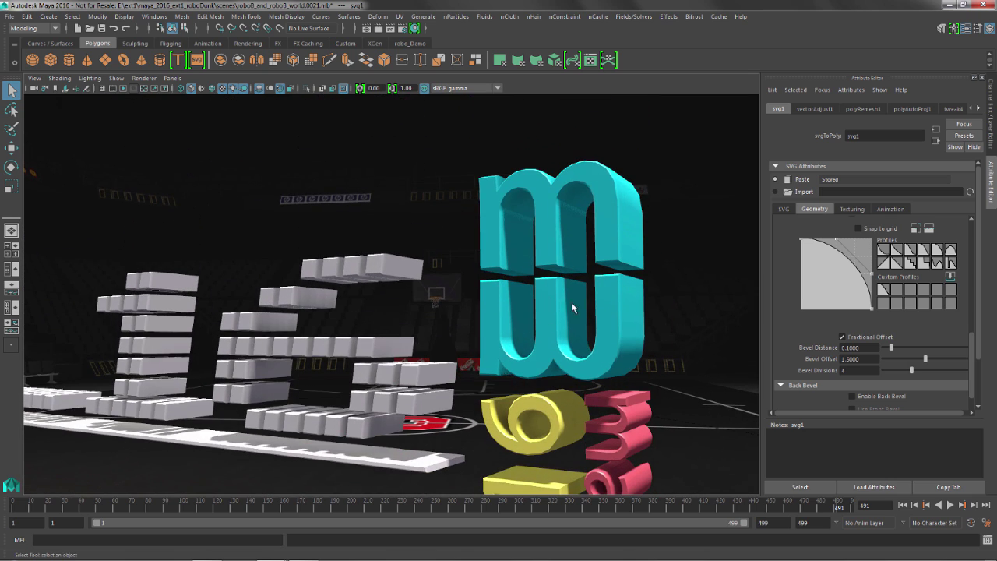
{"action": "left_click_drag", "start_coordinate": [572, 308], "coordinate": [532, 309], "text": "alt"}
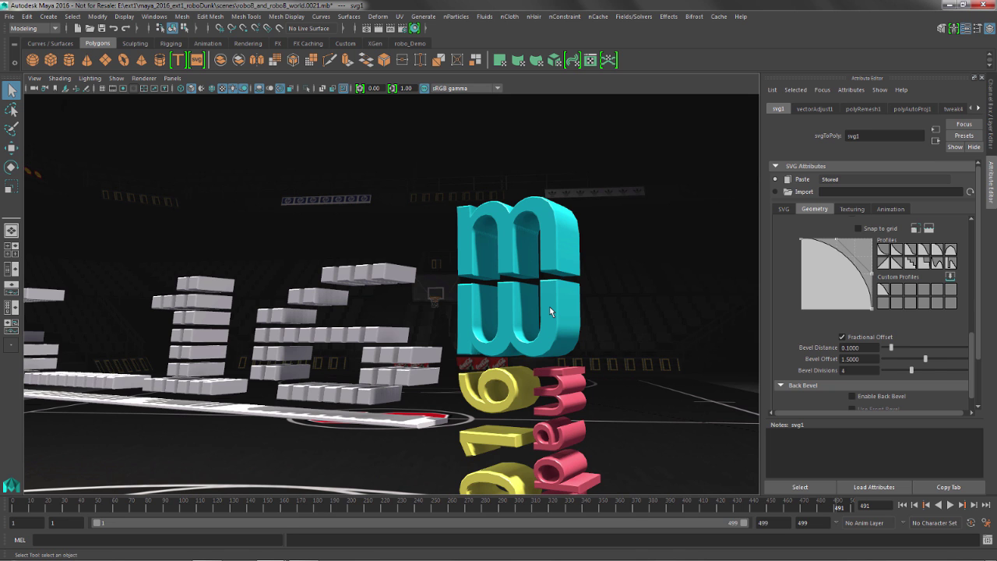
- Reselect the SVG mesh and enable the Deformable Mesh option for it
{"action": "left_click", "coordinate": [550, 308]}
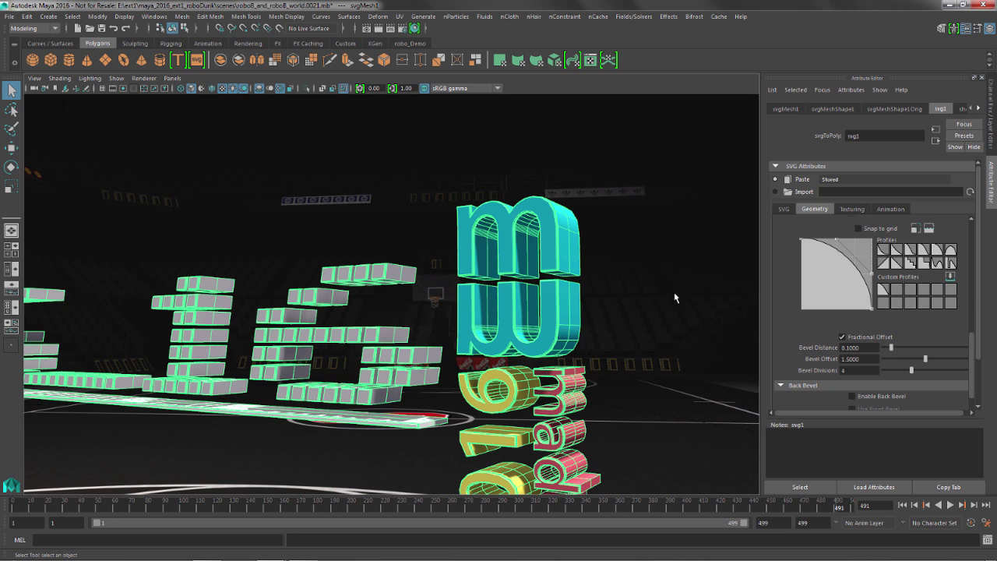
{"action": "right_click_drag", "start_coordinate": [525, 286], "coordinate": [744, 296], "text": "alt"}
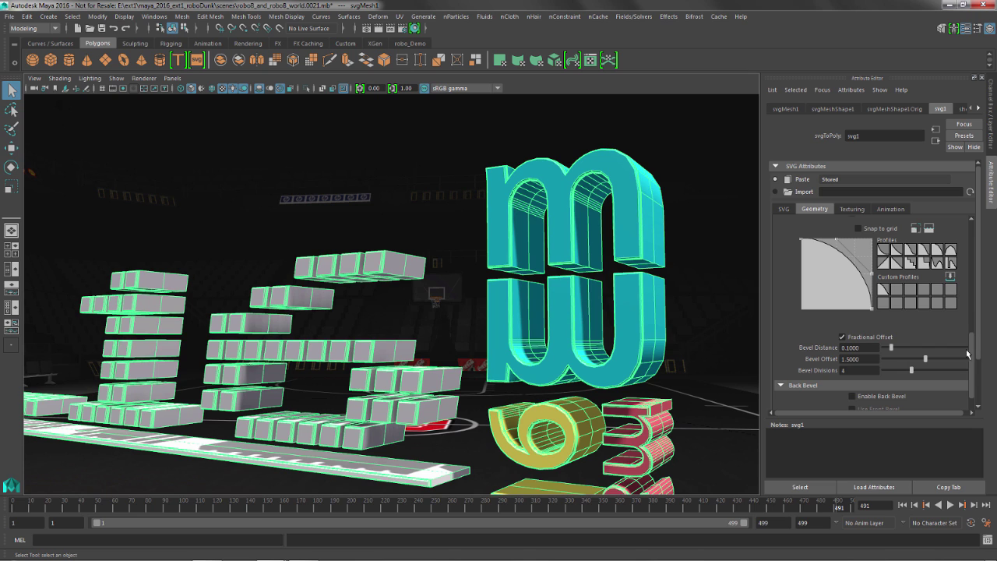
{"action": "left_click_drag", "start_coordinate": [971, 354], "coordinate": [970, 236]}
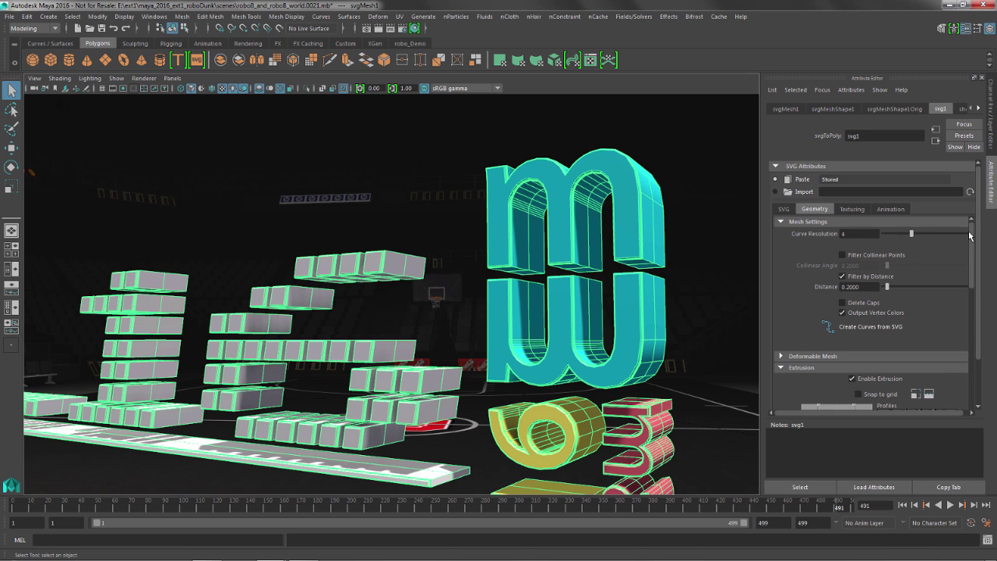
{"action": "left_click", "coordinate": [802, 357]}
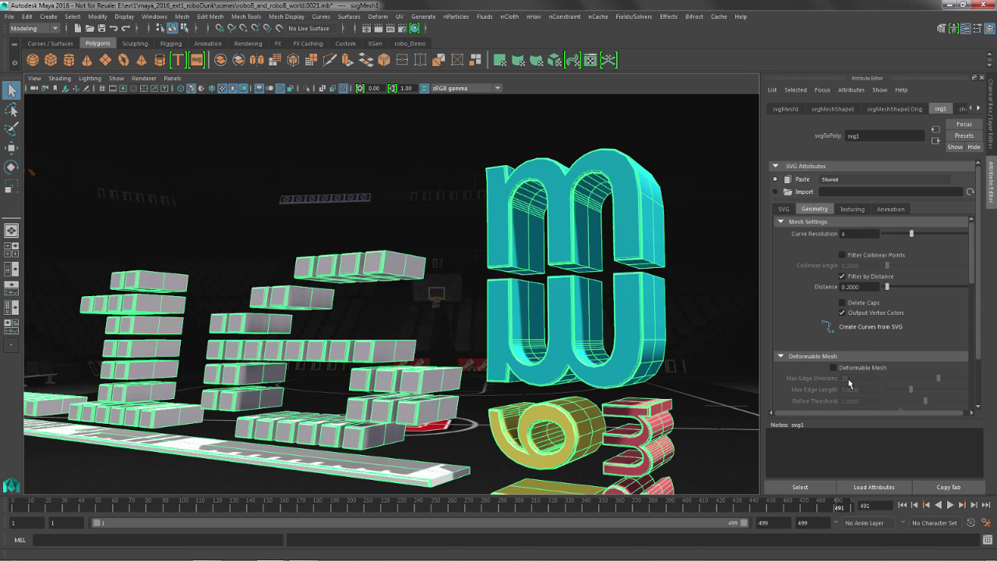
{"action": "left_click", "coordinate": [834, 367]}
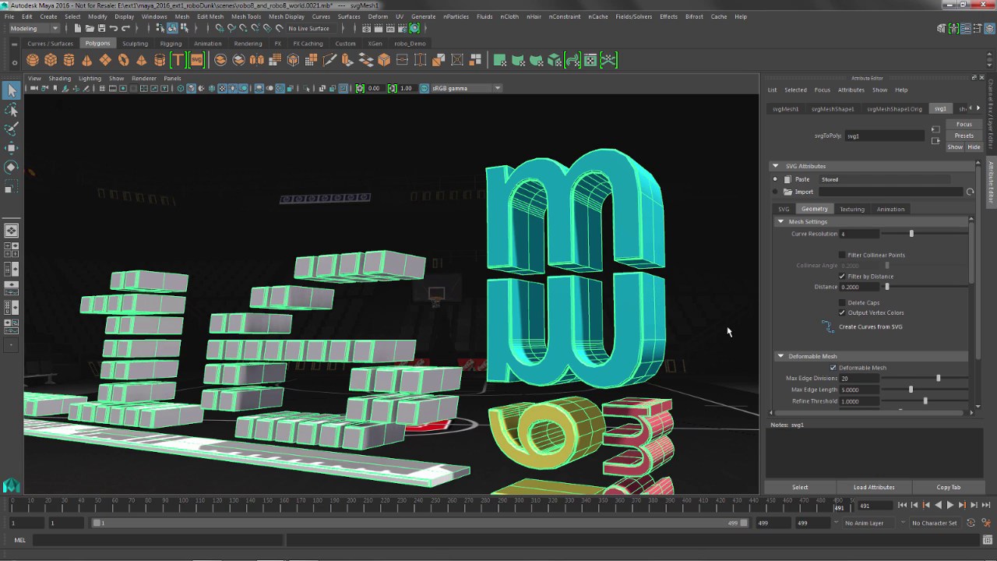
{"action": "left_click_drag", "start_coordinate": [628, 285], "coordinate": [572, 305], "text": "alt"}
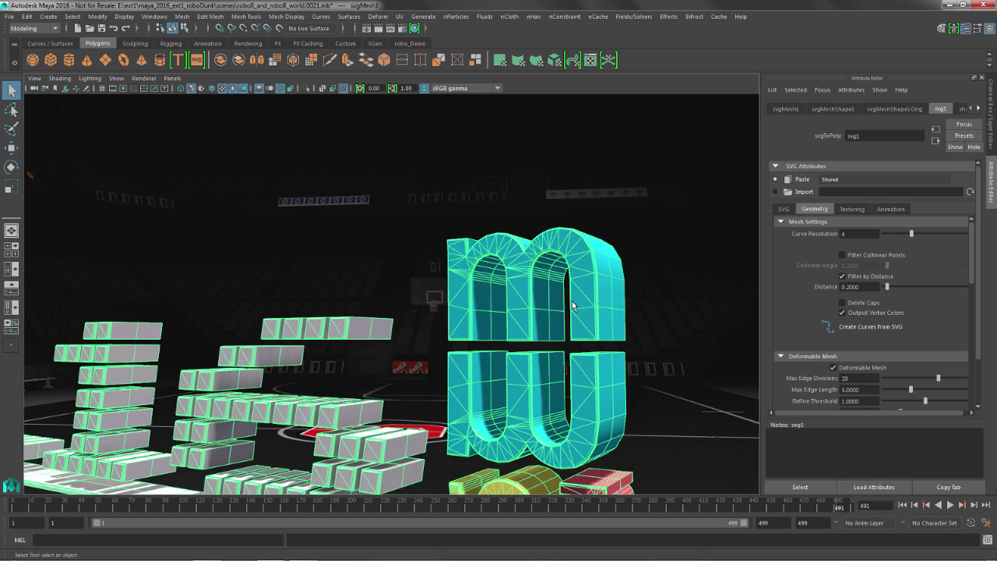
{"action": "right_click_drag", "start_coordinate": [571, 305], "coordinate": [622, 300], "text": "alt"}
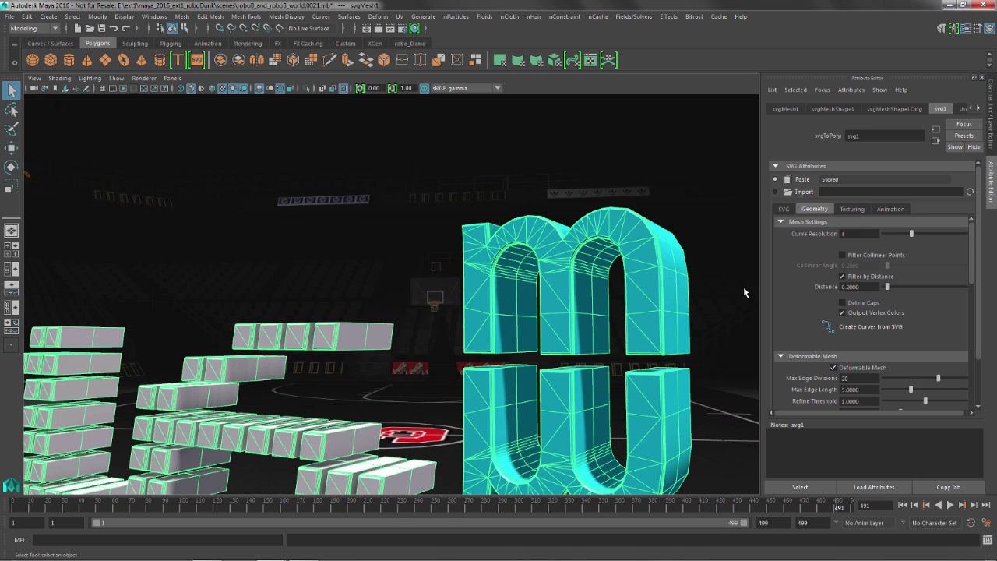
- Try a max edge length of 2 and a refine threshold of 0.5 on the deformable mesh
{"action": "left_click_drag", "start_coordinate": [972, 279], "coordinate": [970, 303]}
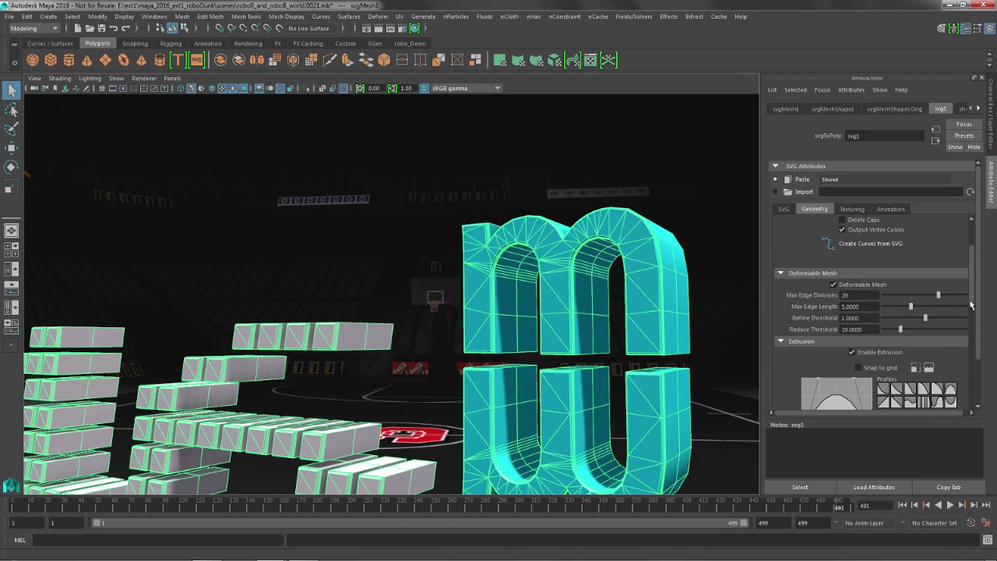
{"action": "middle_click_drag", "start_coordinate": [591, 313], "coordinate": [566, 275], "text": "alt"}
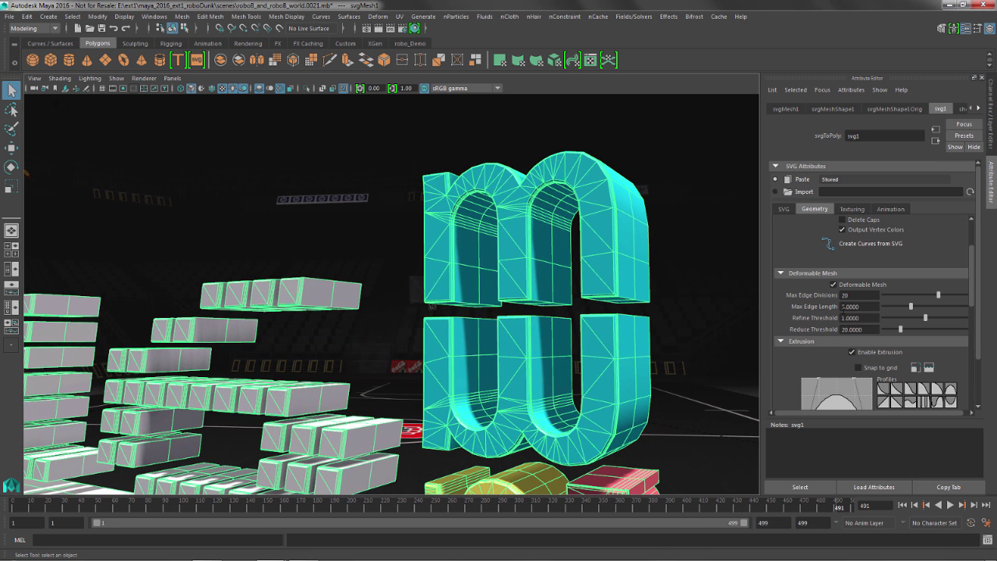
{"action": "left_click", "coordinate": [864, 306]}
{"action": "type", "text": "2"}
{"action": "key", "text": "Return"}
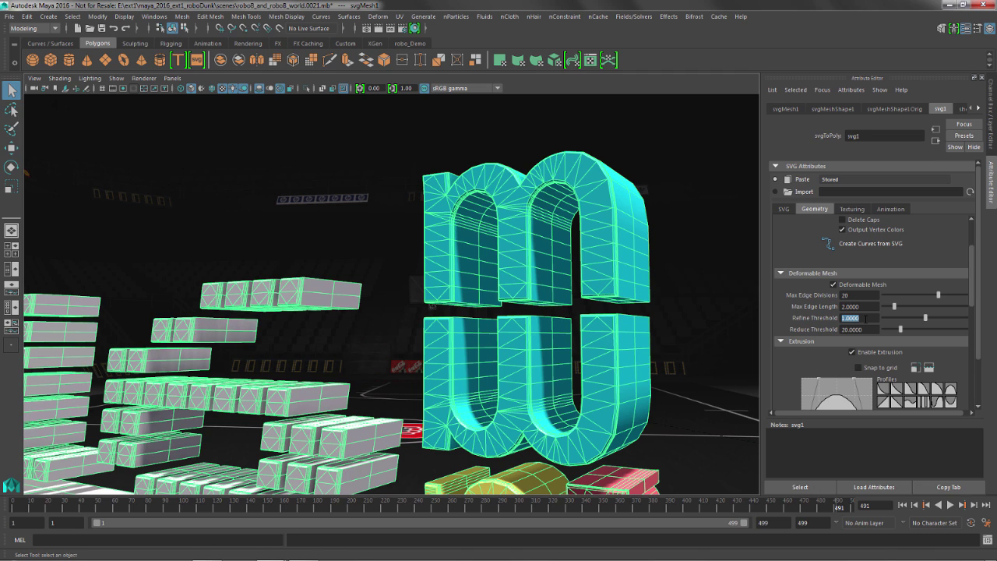
{"action": "key", "text": "Return"}
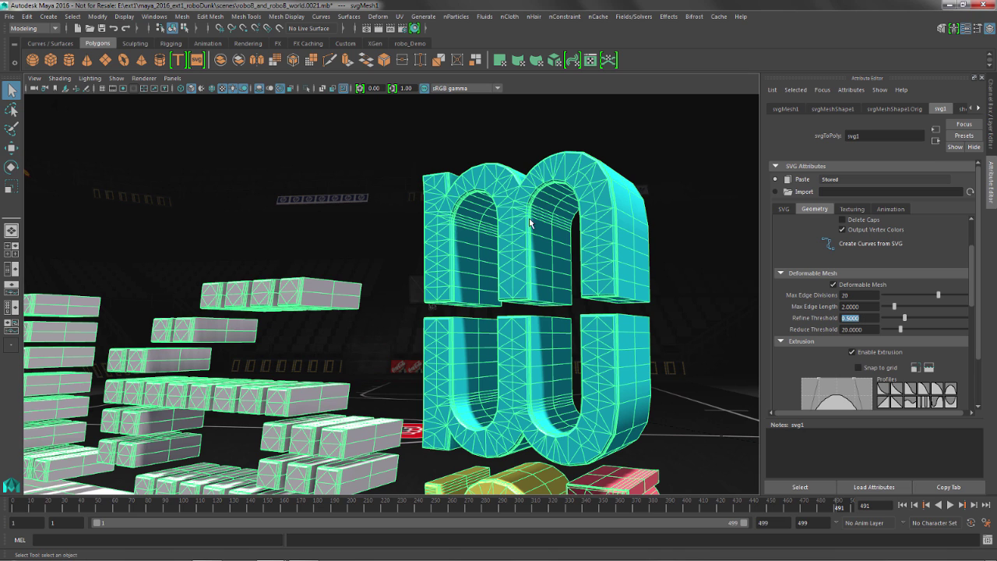
{"action": "scroll", "coordinate": [562, 297], "scroll_direction": "down", "scroll_amount": 3}
{"action": "middle_click_drag", "start_coordinate": [552, 284], "coordinate": [600, 331], "text": "alt"}
{"action": "scroll", "coordinate": [577, 264], "scroll_direction": "down", "scroll_amount": 2}
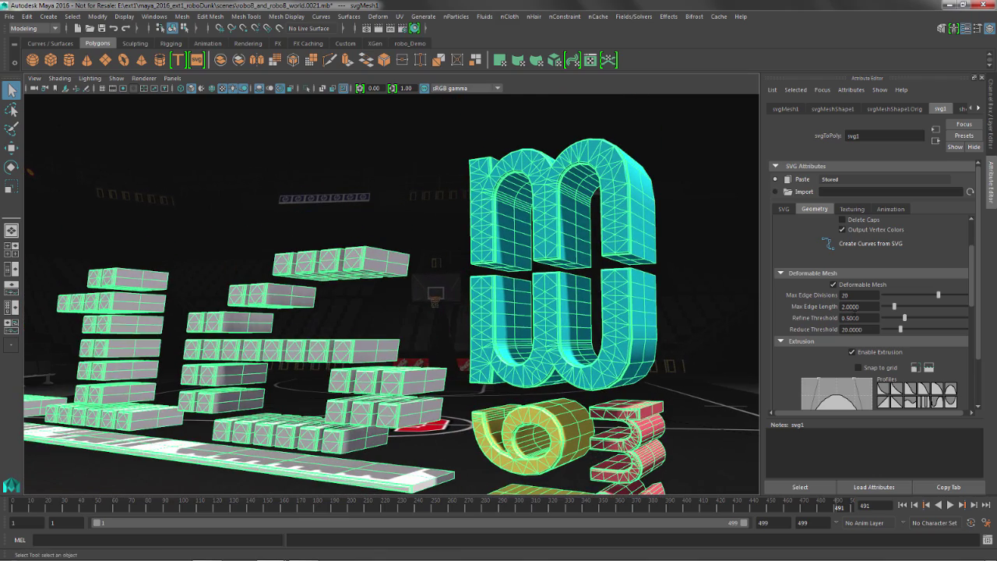
- Set the deformable mesh's refine threshold to 1 and its max edge length to 4
{"action": "double_click", "coordinate": [850, 307]}
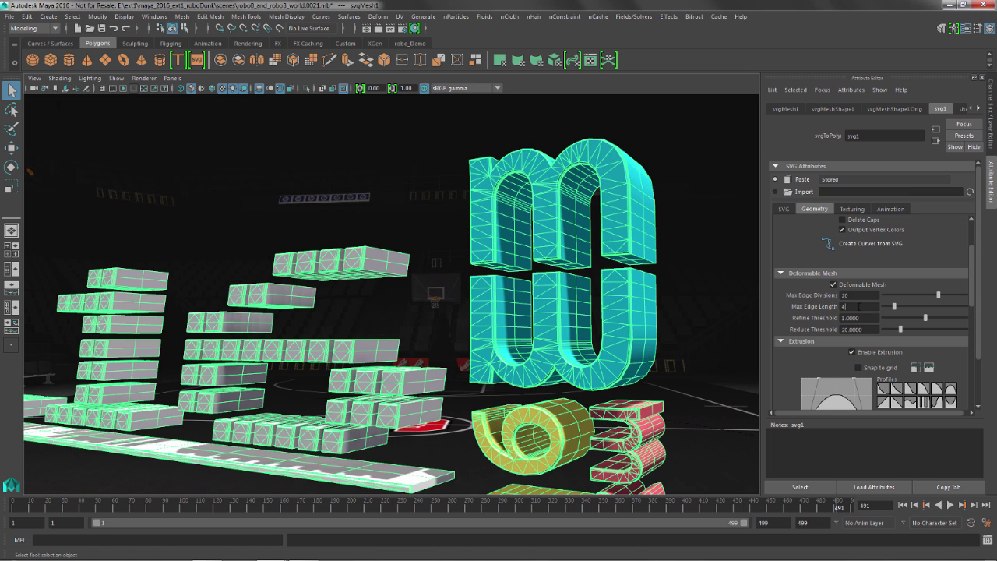
{"action": "key", "text": "Return"}
{"action": "left_click_drag", "start_coordinate": [574, 255], "coordinate": [601, 252], "text": "alt"}
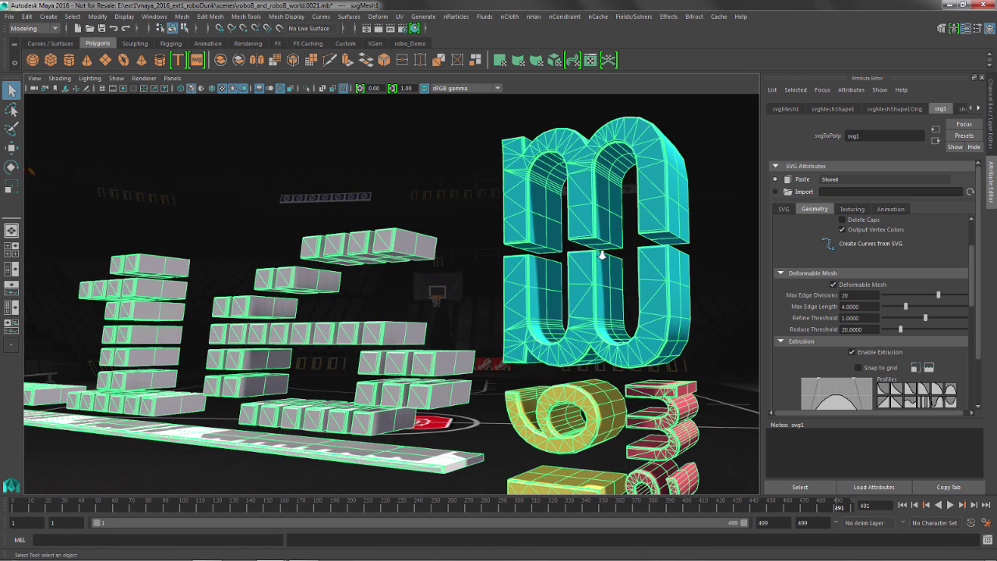
- Try selecting faces around the ncaa lettering, converting the face selection and activating the Scale tool
{"action": "right_click_drag", "start_coordinate": [600, 252], "coordinate": [509, 262], "text": "alt"}
{"action": "left_click_drag", "start_coordinate": [509, 263], "coordinate": [562, 236], "text": "alt"}
{"action": "middle_click_drag", "start_coordinate": [526, 233], "coordinate": [616, 229], "text": "alt"}
{"action": "middle_click_drag", "start_coordinate": [436, 232], "coordinate": [530, 232], "text": "alt"}
{"action": "left_click_drag", "start_coordinate": [351, 235], "coordinate": [402, 235], "text": "alt"}
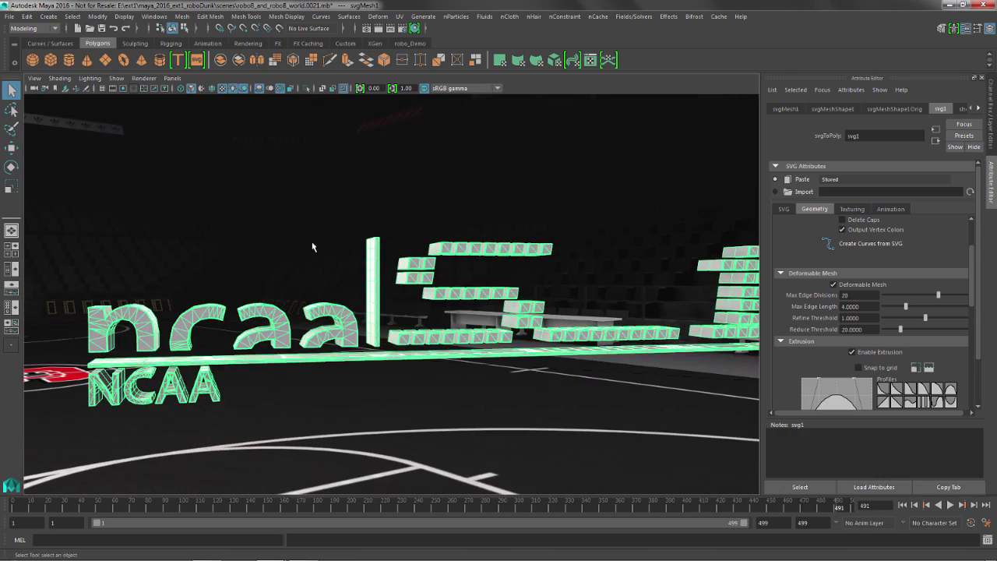
{"action": "left_click_drag", "start_coordinate": [312, 244], "coordinate": [395, 253], "text": "alt"}
{"action": "right_click_drag", "start_coordinate": [401, 251], "coordinate": [400, 276]}
{"action": "left_click_drag", "start_coordinate": [103, 173], "coordinate": [405, 413]}
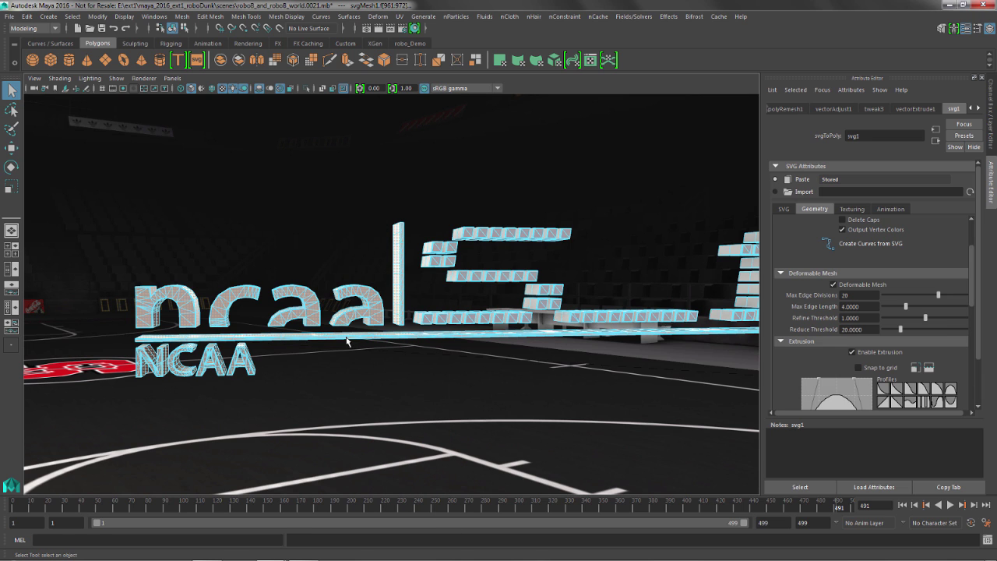
{"action": "right_click_drag", "start_coordinate": [347, 340], "coordinate": [347, 409]}
{"action": "right_click", "coordinate": [348, 340], "text": "ctrl"}
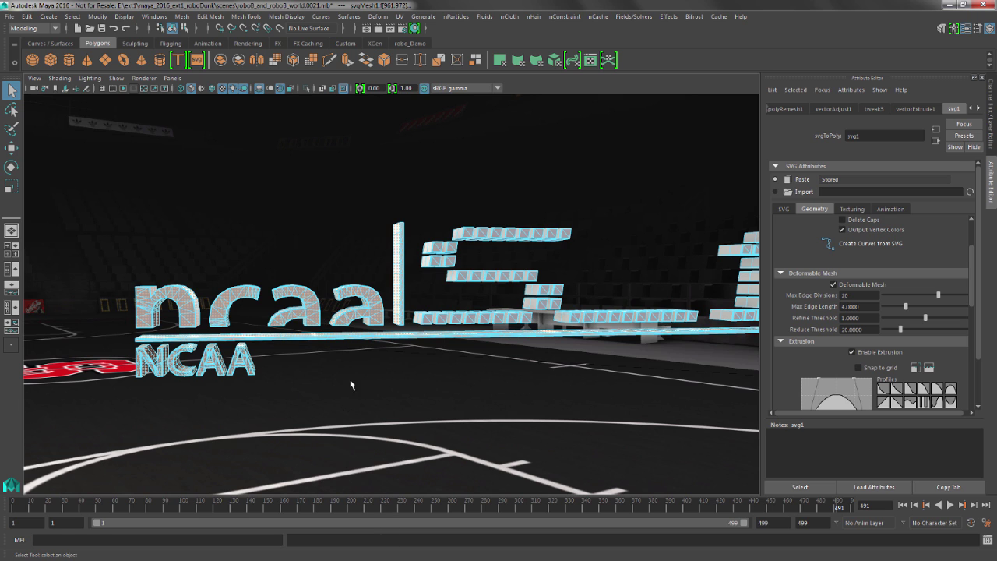
{"action": "left_click_drag", "start_coordinate": [359, 372], "coordinate": [363, 375], "text": "alt"}
{"action": "key", "text": "r"}
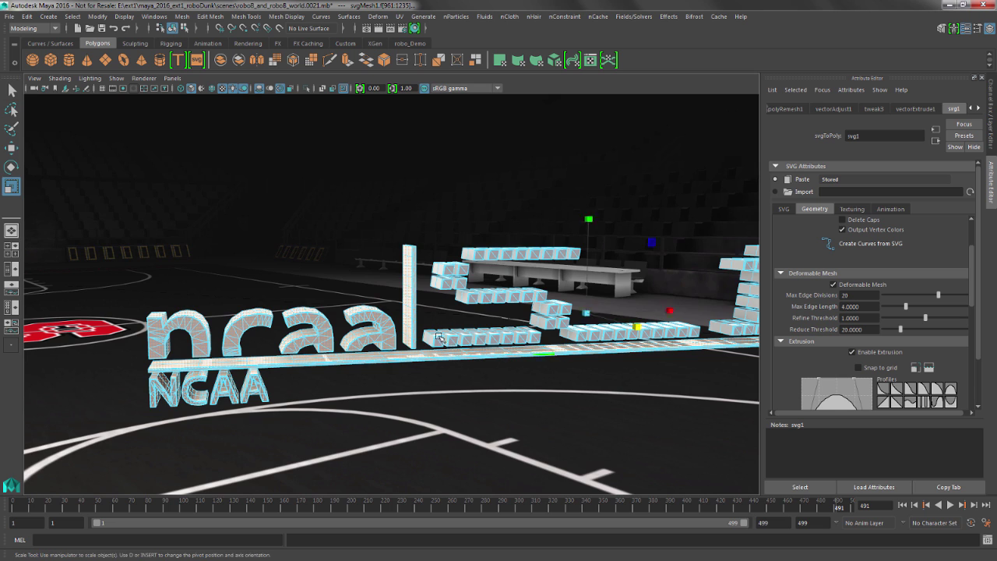
{"action": "left_click_drag", "start_coordinate": [500, 358], "coordinate": [421, 284], "text": "alt"}
{"action": "right_click_drag", "start_coordinate": [421, 283], "coordinate": [449, 211]}
- Select the whole SVG mesh and apply a nonlinear Bend deformer to it
{"action": "left_click_drag", "start_coordinate": [449, 212], "coordinate": [544, 236], "text": "alt"}
{"action": "left_click_drag", "start_coordinate": [463, 274], "coordinate": [385, 265], "text": "alt"}
{"action": "middle_click_drag", "start_coordinate": [470, 269], "coordinate": [419, 263], "text": "alt"}
{"action": "right_click_drag", "start_coordinate": [490, 290], "coordinate": [503, 302], "text": "alt"}
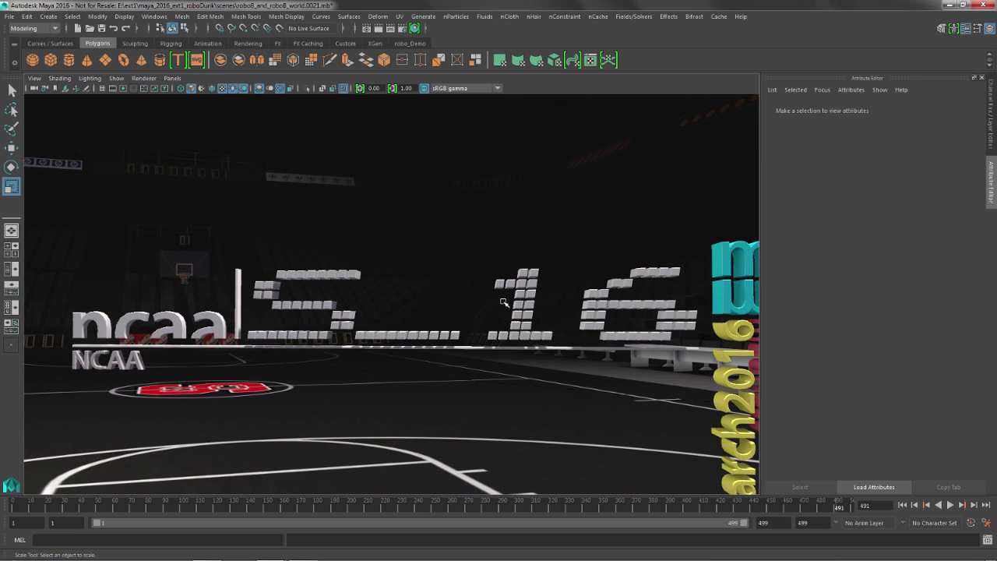
{"action": "left_click", "coordinate": [531, 303]}
{"action": "middle_click_drag", "start_coordinate": [584, 303], "coordinate": [494, 249], "text": "alt"}
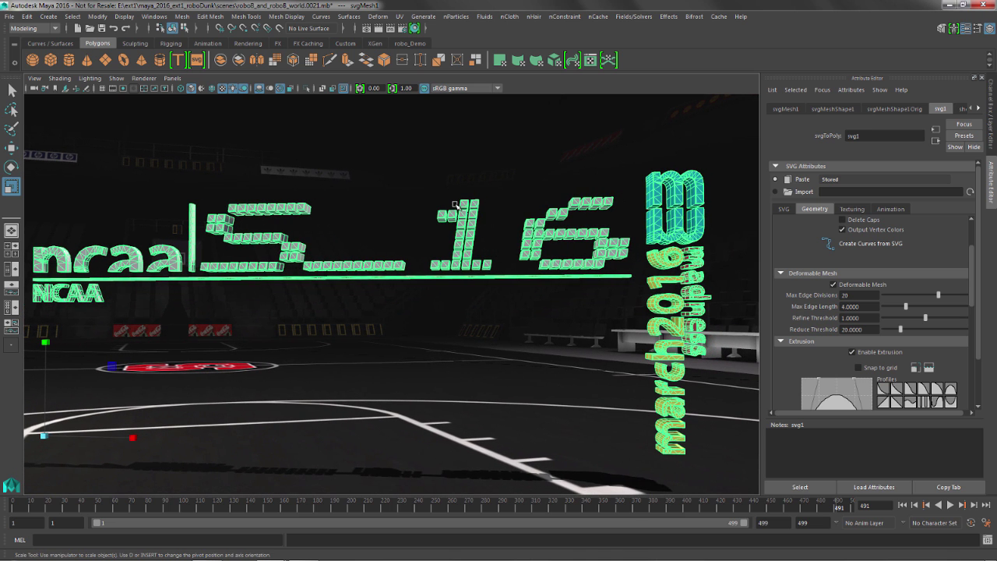
{"action": "key", "text": "space"}
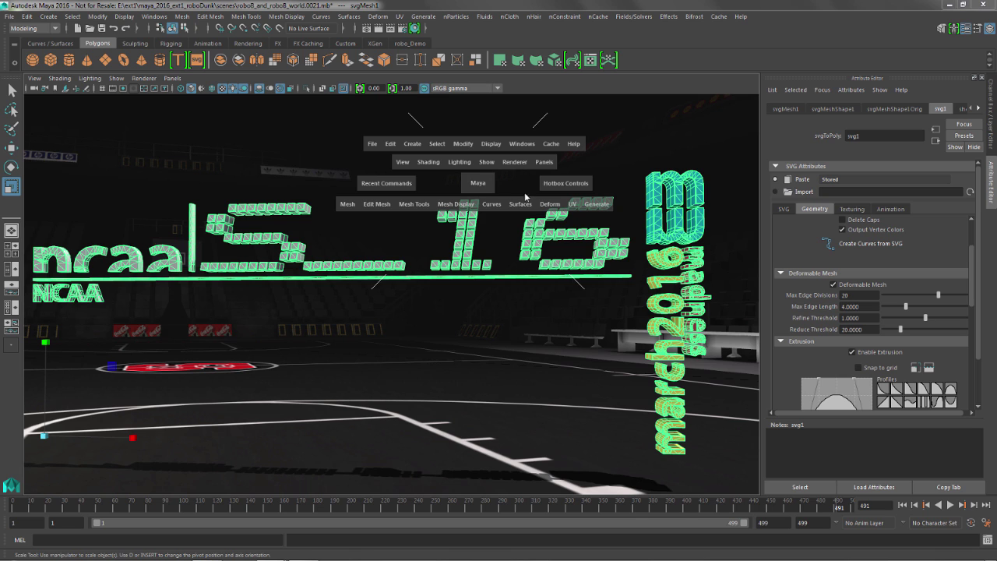
{"action": "left_click", "coordinate": [549, 204]}
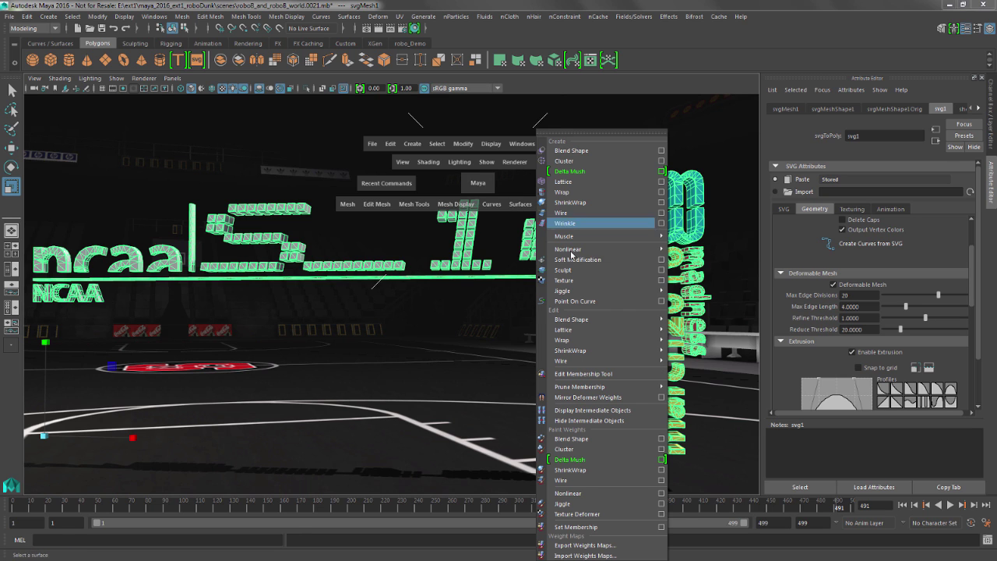
{"action": "mouse_move", "coordinate": [623, 248]}
{"action": "left_click", "coordinate": [685, 258]}
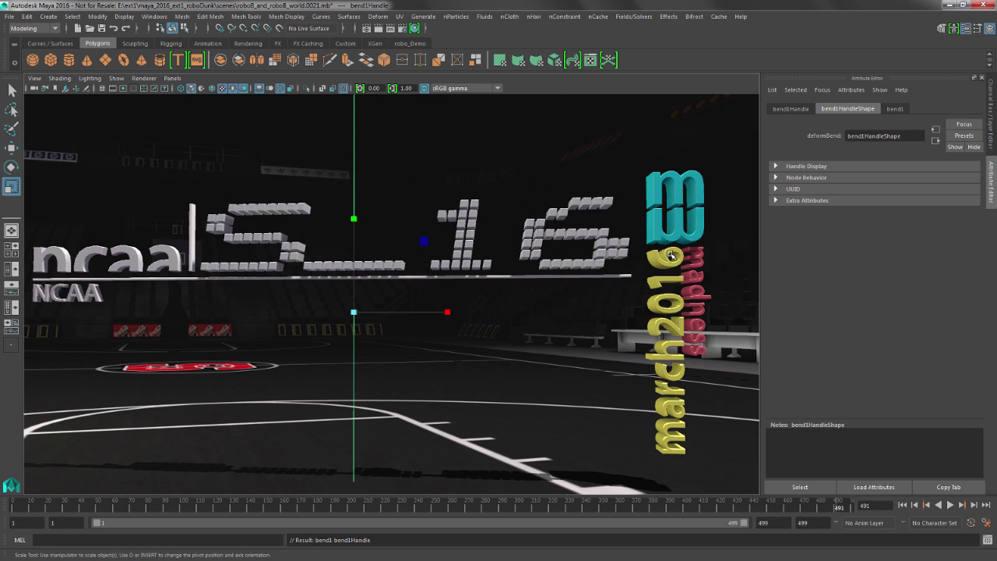
- Set the bend's curvature to 38.65 and rotate its handle to -90, 90, 0 degrees to curve the logo horizontally
{"action": "left_click", "coordinate": [894, 109]}
{"action": "left_click_drag", "start_coordinate": [930, 179], "coordinate": [940, 179]}
{"action": "left_click_drag", "start_coordinate": [574, 213], "coordinate": [561, 228], "text": "alt"}
{"action": "key", "text": "e"}
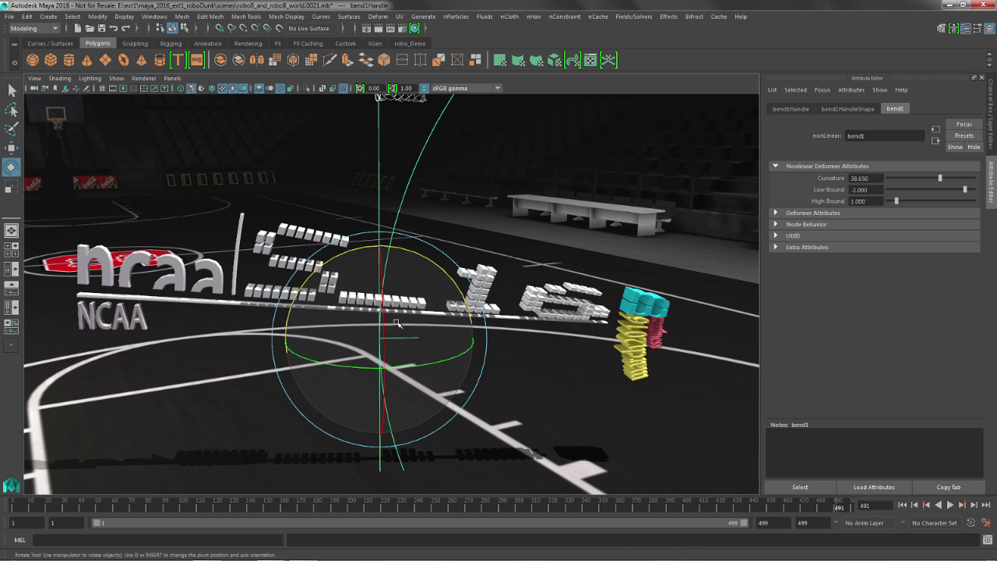
{"action": "left_click_drag", "start_coordinate": [383, 304], "coordinate": [377, 246]}
{"action": "left_click_drag", "start_coordinate": [403, 300], "coordinate": [412, 386], "text": "alt"}
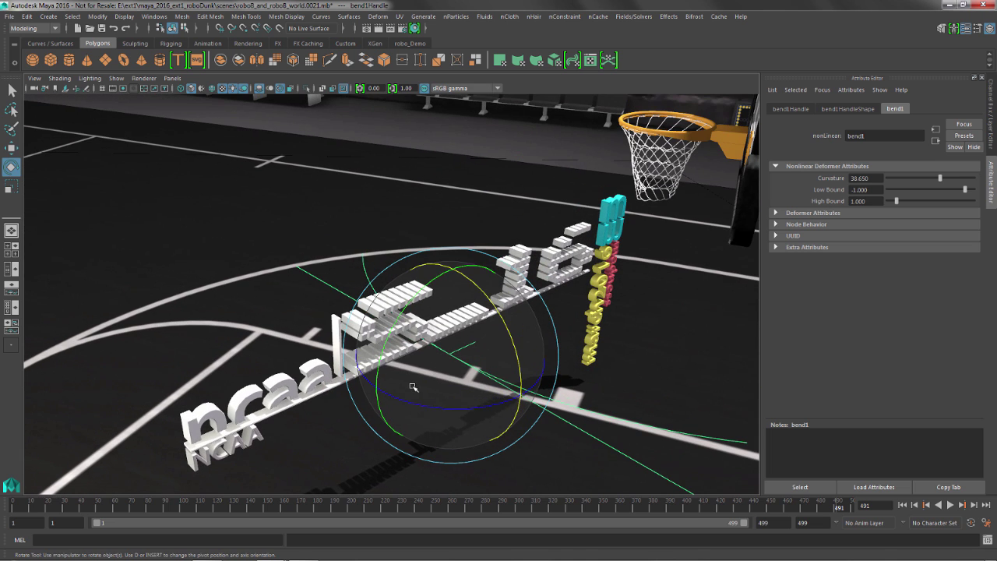
{"action": "left_click_drag", "start_coordinate": [530, 385], "coordinate": [497, 405]}
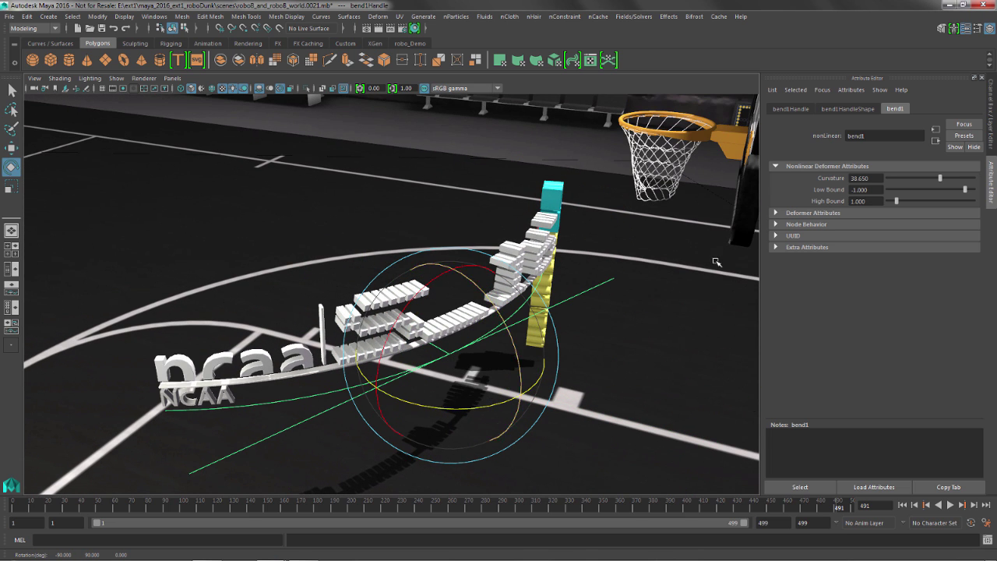
- Review the bent logo up close, then play the animation through the shot camera and stop at frame 455
{"action": "left_click_drag", "start_coordinate": [947, 179], "coordinate": [968, 189]}
{"action": "left_click_drag", "start_coordinate": [618, 225], "coordinate": [404, 331], "text": "alt"}
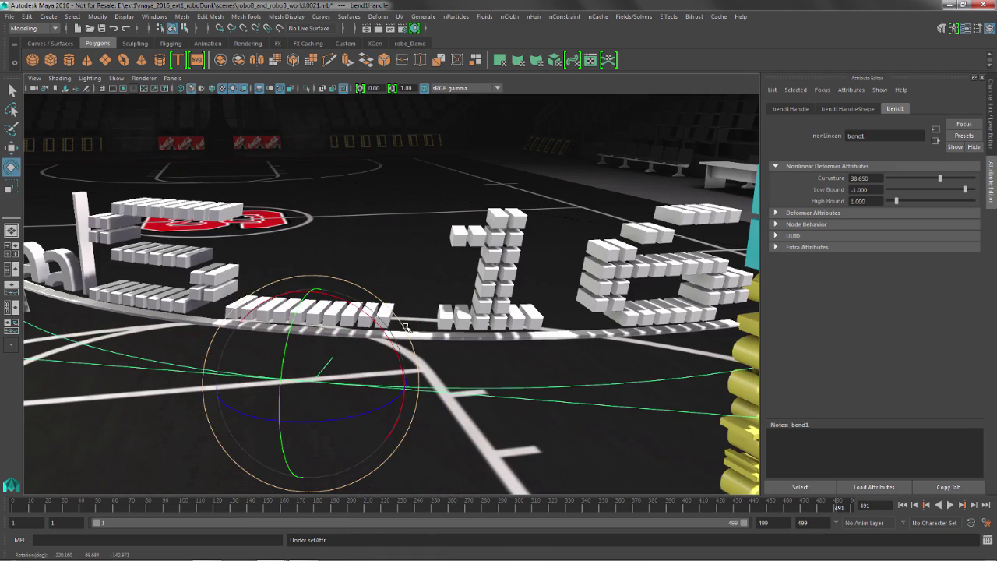
{"action": "left_click_drag", "start_coordinate": [499, 257], "coordinate": [732, 251], "text": "alt"}
{"action": "key", "text": "space"}
{"action": "left_click", "coordinate": [516, 514]}
{"action": "key", "text": "alt+v"}
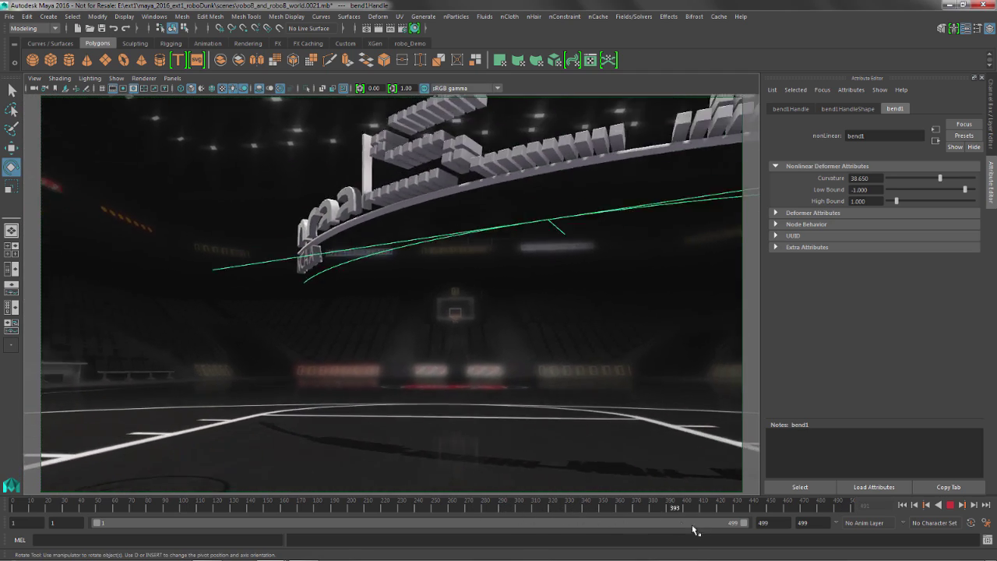
{"action": "key", "text": "alt+v"}
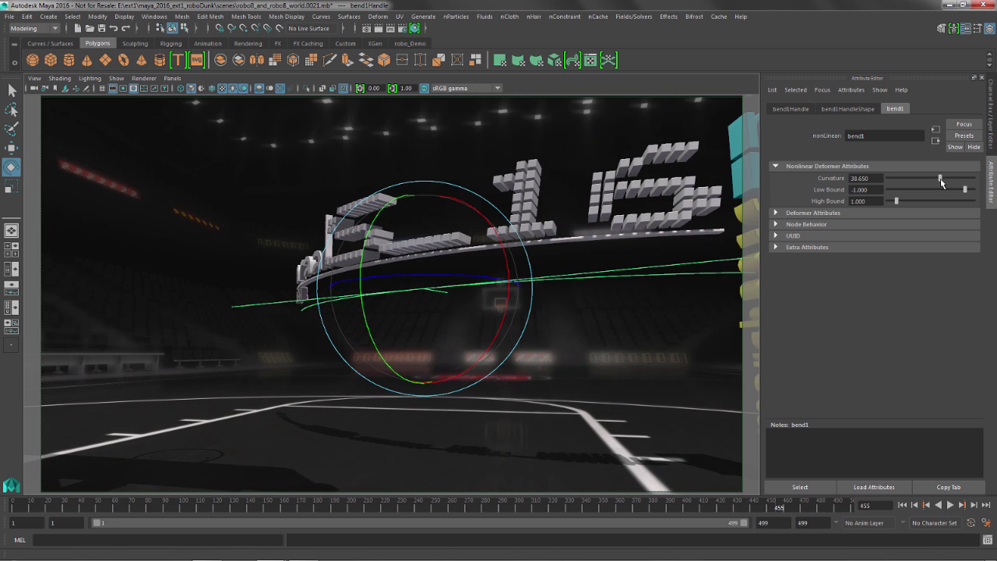
- Reverse the logo's bend with a curvature of -36.442 and scrub the timeline to frame 378
{"action": "left_click_drag", "start_coordinate": [940, 178], "coordinate": [922, 180]}
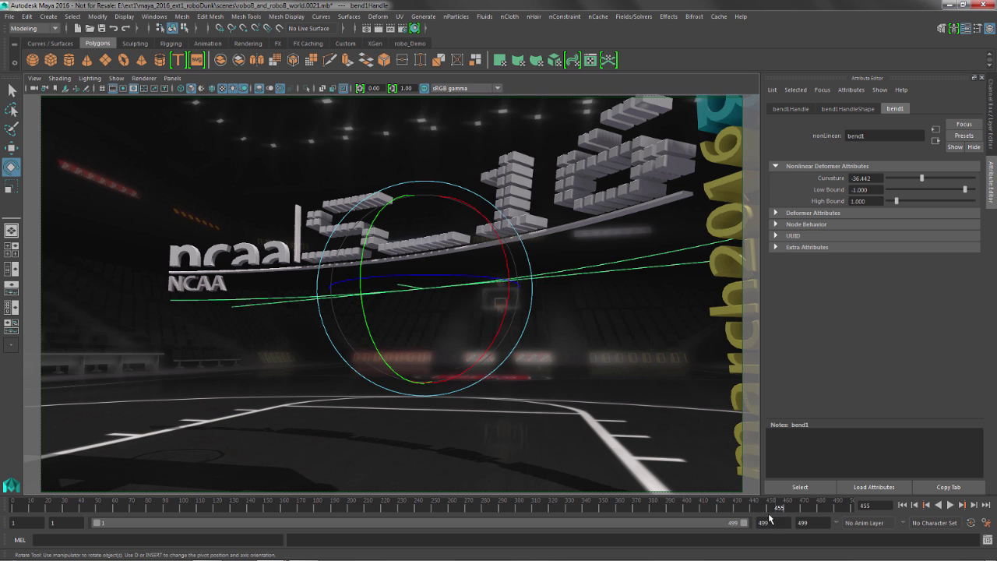
{"action": "left_click_drag", "start_coordinate": [766, 511], "coordinate": [645, 460]}
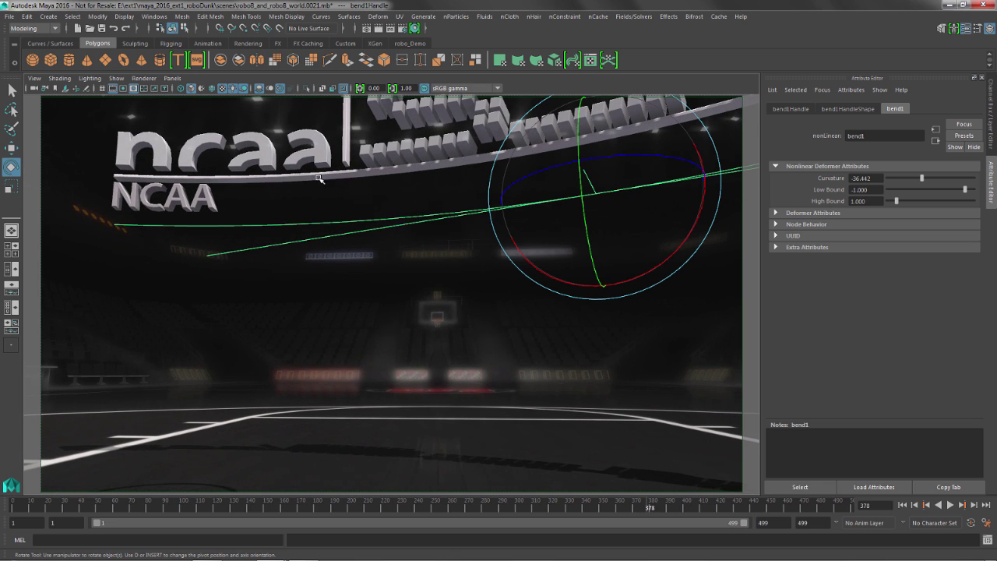
- Go to frame 401, then switch to Illustrator and move the NCAA text rightward, beneath the end of the larger ncaa lettering
{"action": "left_click_drag", "start_coordinate": [657, 508], "coordinate": [686, 498]}
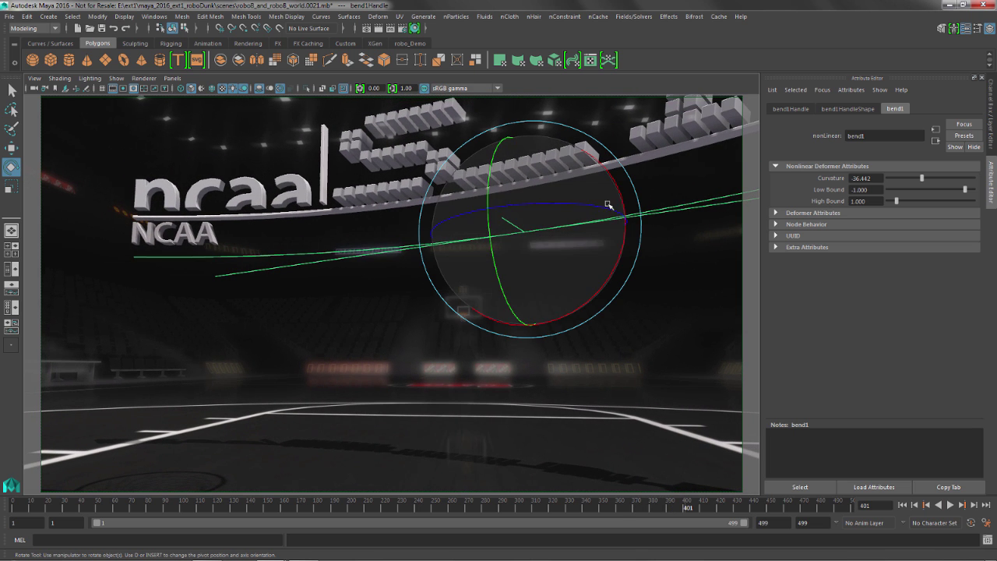
{"action": "key", "text": "alt+Tab"}
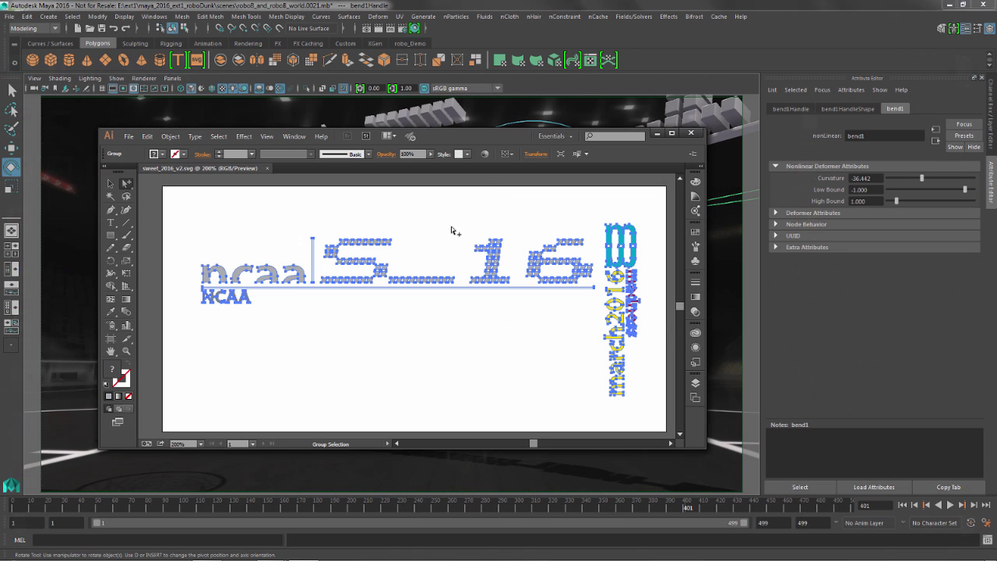
{"action": "left_click", "coordinate": [366, 317]}
{"action": "left_click_drag", "start_coordinate": [194, 298], "coordinate": [298, 298]}
{"action": "left_click", "coordinate": [380, 290]}
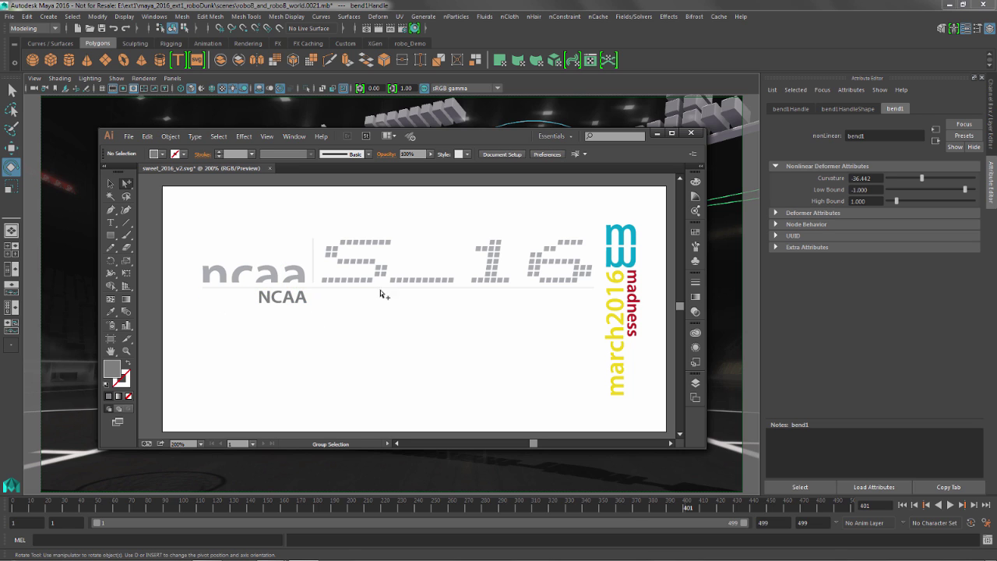
- Shift the underscore row of blocks between the S and the 16 slightly to the right
{"action": "left_click", "coordinate": [392, 279]}
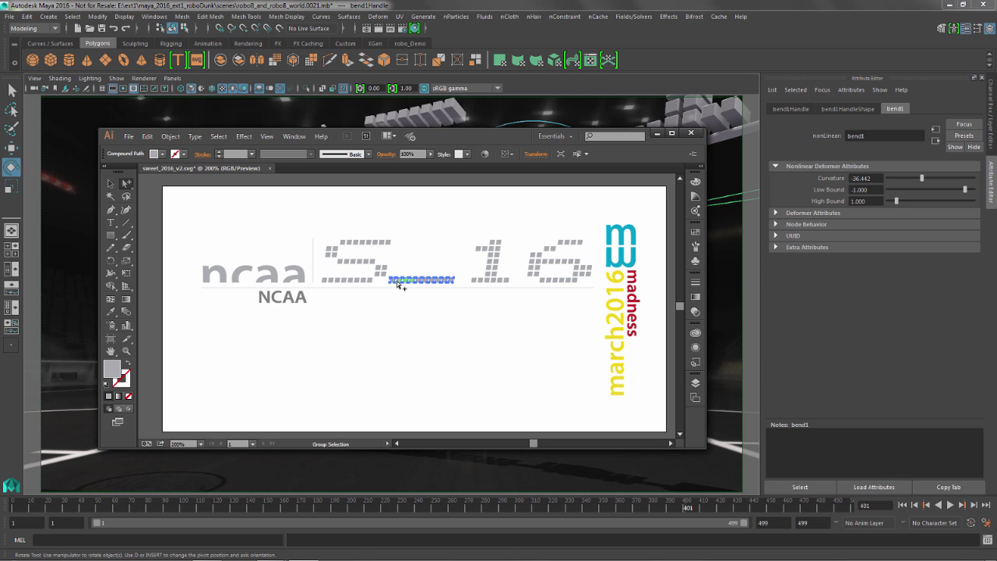
{"action": "left_click_drag", "start_coordinate": [396, 280], "coordinate": [404, 283], "text": "shift"}
{"action": "left_click", "coordinate": [444, 340]}
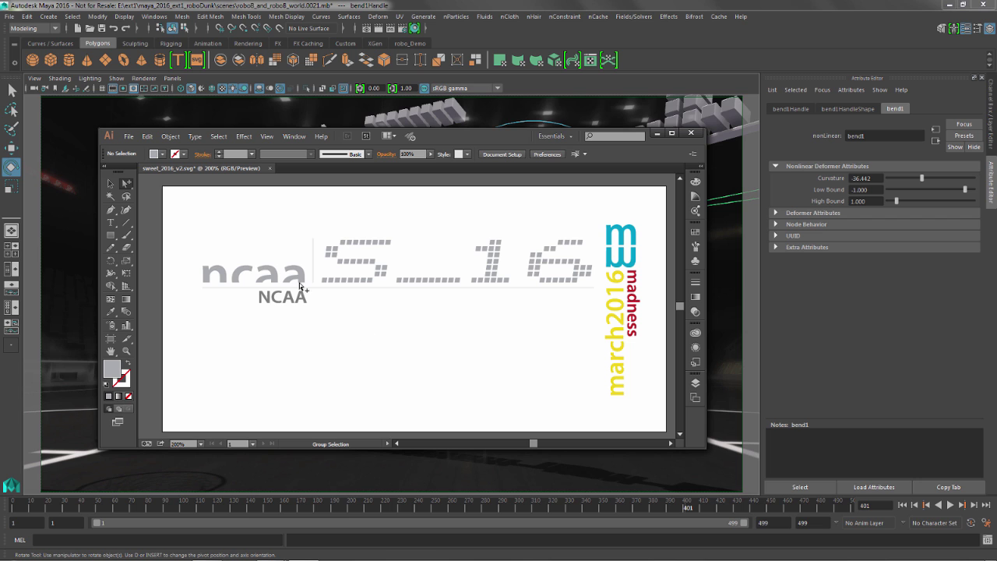
- Select and copy all of the edited logo artwork and switch back to Maya
{"action": "left_click_drag", "start_coordinate": [188, 199], "coordinate": [537, 421]}
{"action": "scroll", "coordinate": [446, 384], "scroll_direction": "left", "scroll_amount": 6}
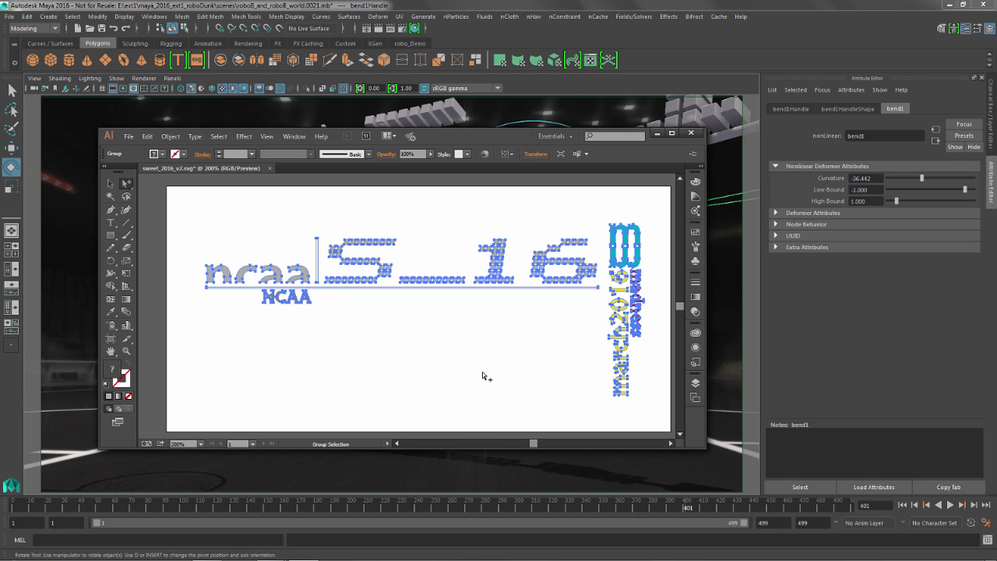
{"action": "key", "text": "alt+Tab"}
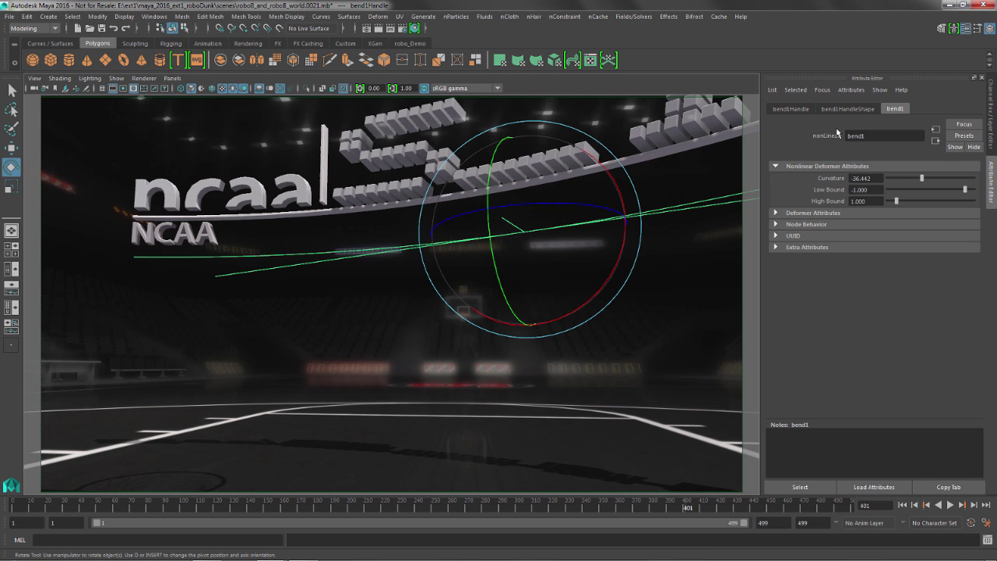
- Select the SVG mesh in the perspective view and paste the edited artwork into its svg1 node
{"action": "key", "text": "space"}
{"action": "left_click_drag", "start_coordinate": [481, 286], "coordinate": [545, 261]}
{"action": "left_click", "coordinate": [537, 250]}
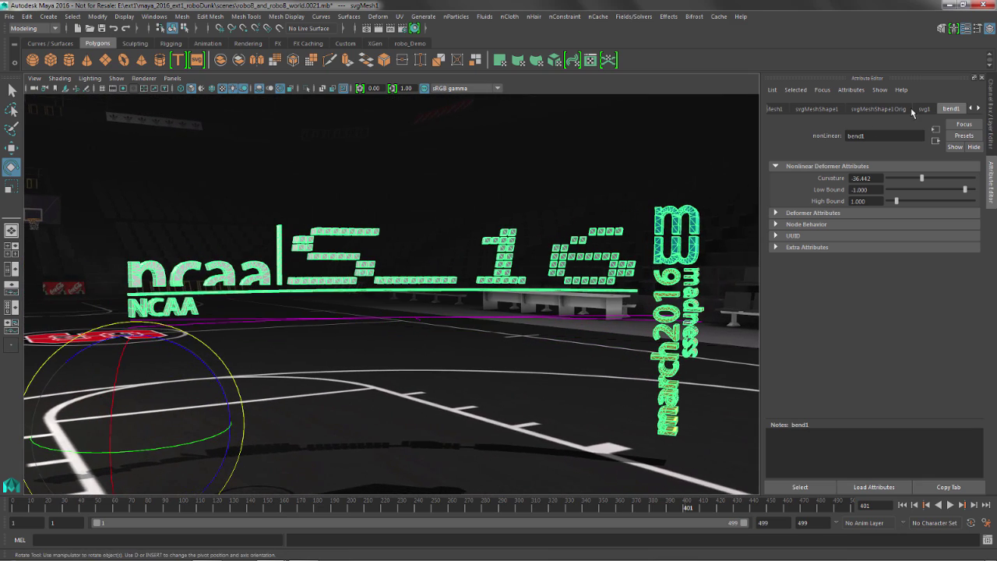
{"action": "left_click", "coordinate": [923, 109]}
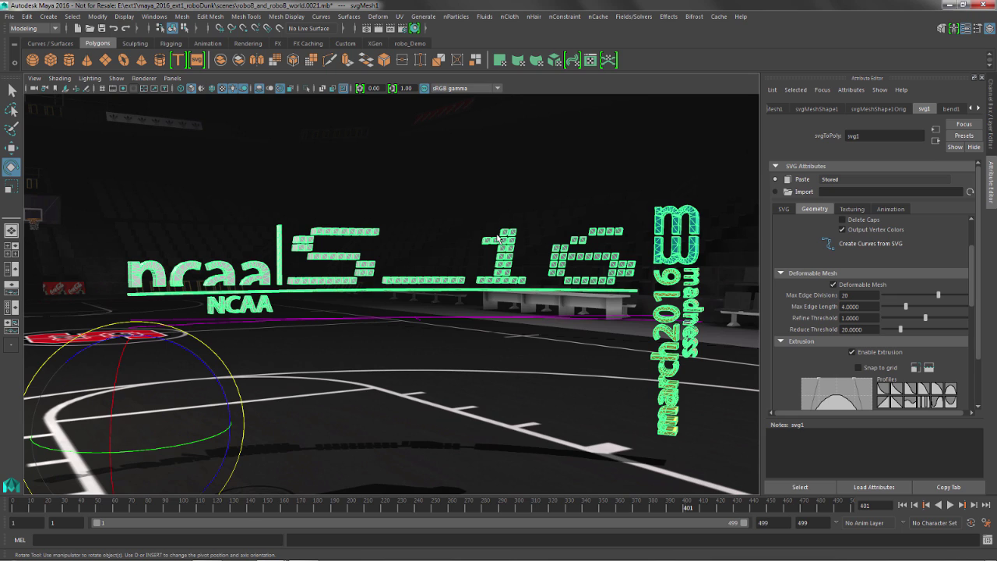
- Inspect the updated bent logo up close and from the side in the perspective view
{"action": "right_click_drag", "start_coordinate": [350, 247], "coordinate": [378, 288], "text": "alt"}
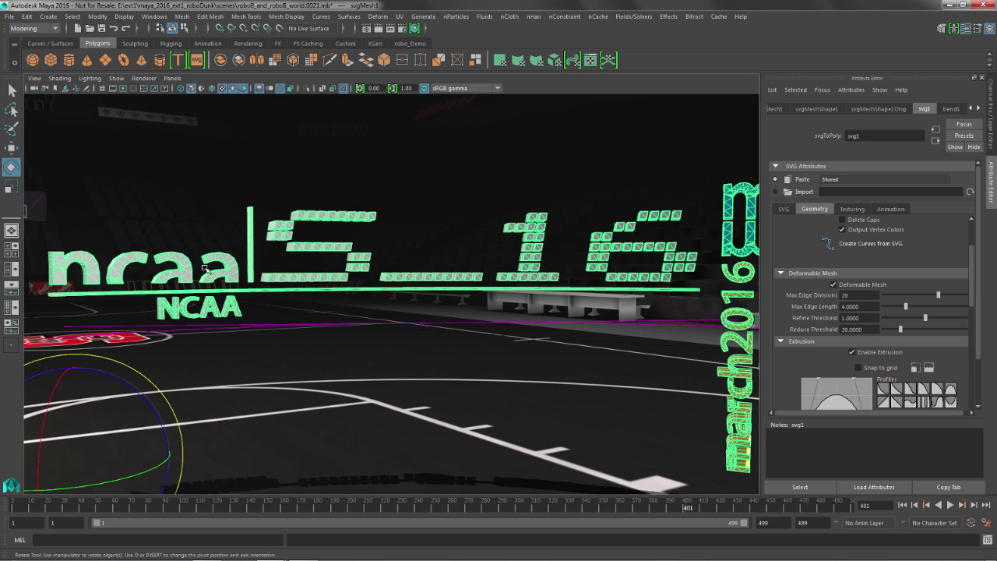
{"action": "left_click_drag", "start_coordinate": [206, 314], "coordinate": [499, 320], "text": "alt"}
{"action": "right_click_drag", "start_coordinate": [498, 320], "coordinate": [443, 327], "text": "alt"}
{"action": "left_click_drag", "start_coordinate": [443, 327], "coordinate": [395, 330], "text": "alt"}
{"action": "right_click_drag", "start_coordinate": [424, 329], "coordinate": [406, 331], "text": "alt"}
{"action": "left_click_drag", "start_coordinate": [407, 331], "coordinate": [396, 323], "text": "alt"}
{"action": "right_click_drag", "start_coordinate": [418, 326], "coordinate": [403, 331], "text": "alt"}
- Look through the renderMe camera and clear the selection
{"action": "key", "text": "space"}
{"action": "left_click", "coordinate": [549, 233]}
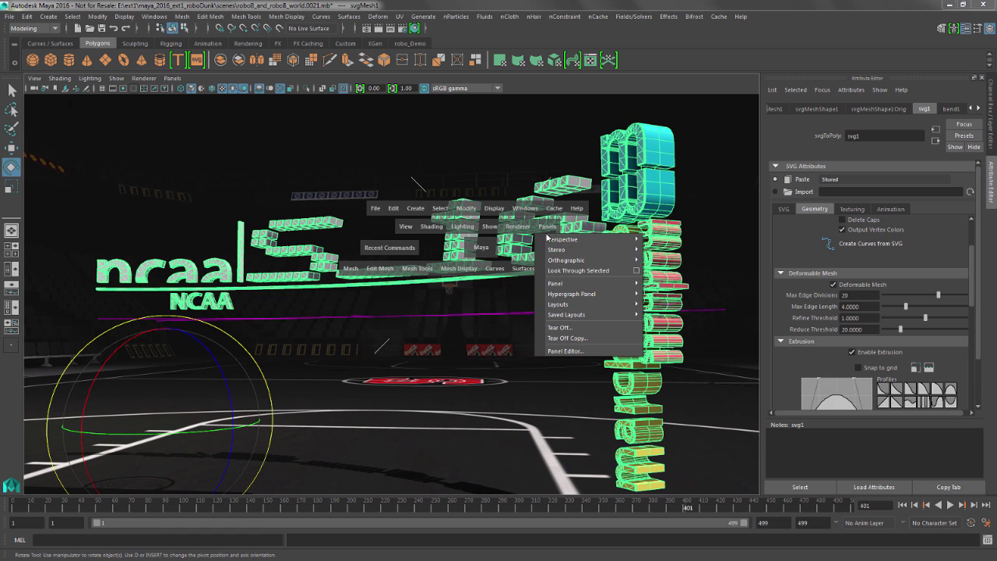
{"action": "mouse_move", "coordinate": [567, 240]}
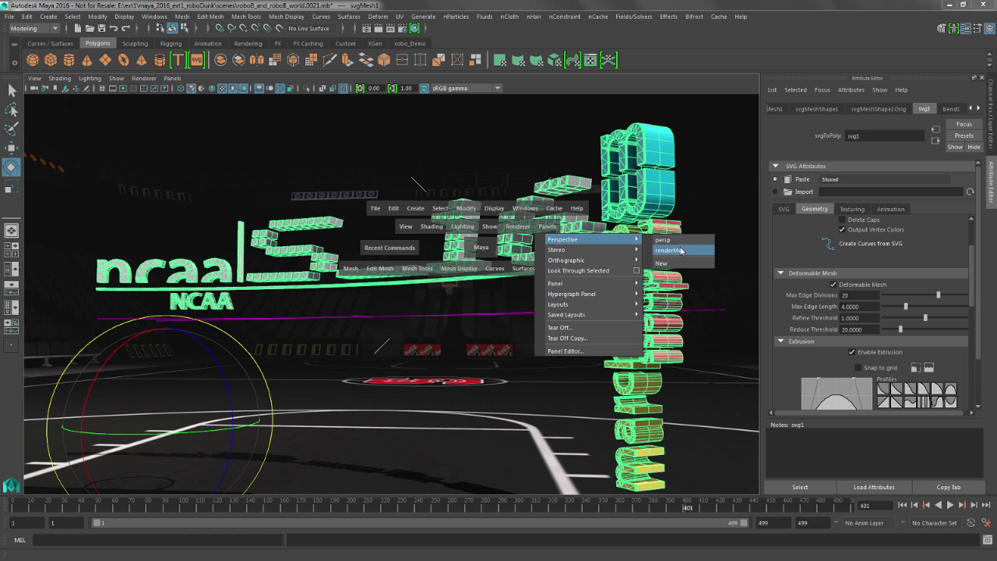
{"action": "left_click", "coordinate": [668, 250]}
{"action": "left_click", "coordinate": [546, 325]}
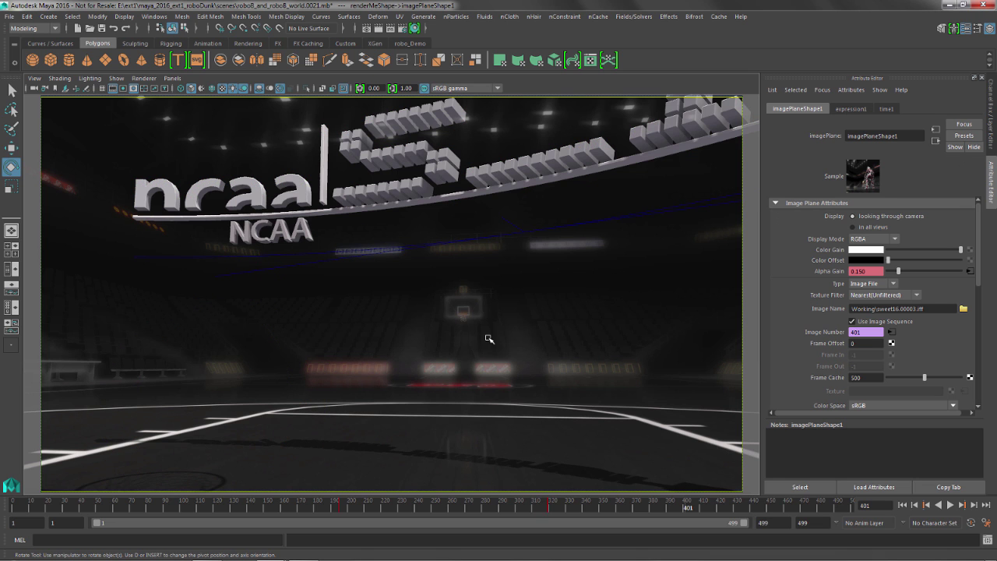
{"action": "left_click", "coordinate": [155, 282]}
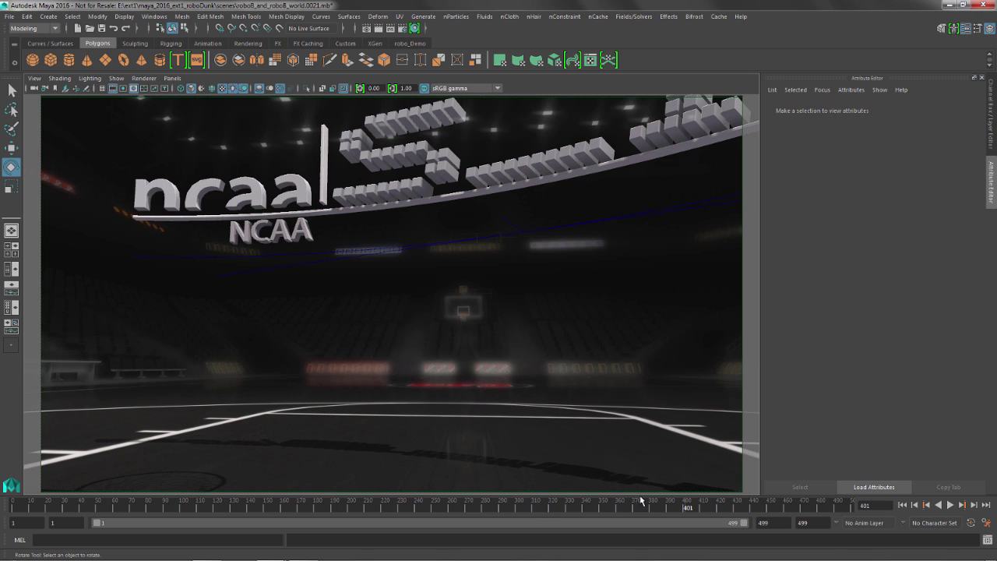
- Play the updated logo animation, hide the Attribute Editor to enlarge the shot view, and scrub to frame 495
{"action": "left_click_drag", "start_coordinate": [662, 505], "coordinate": [594, 507]}
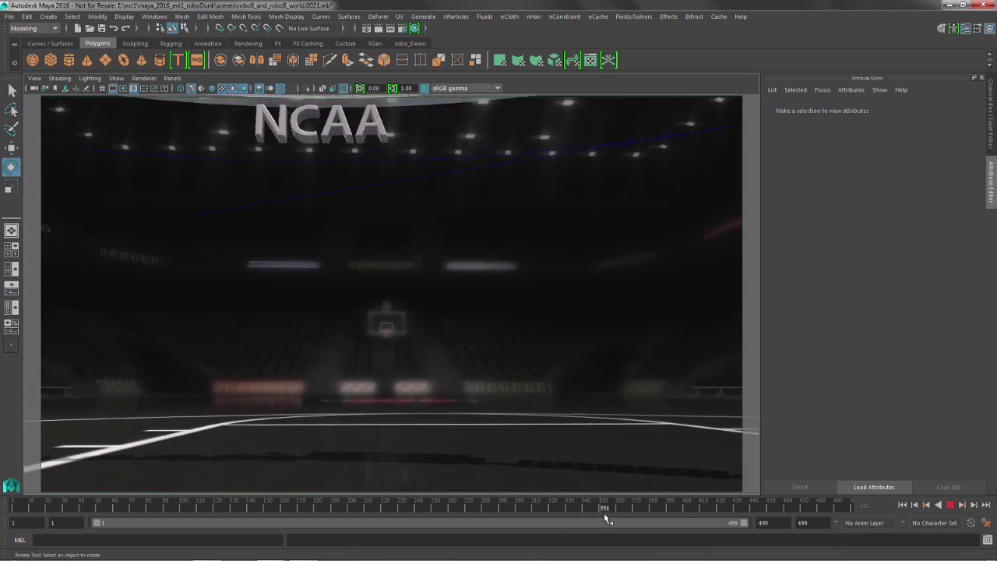
{"action": "key", "text": "Escape"}
{"action": "left_click", "coordinate": [991, 190]}
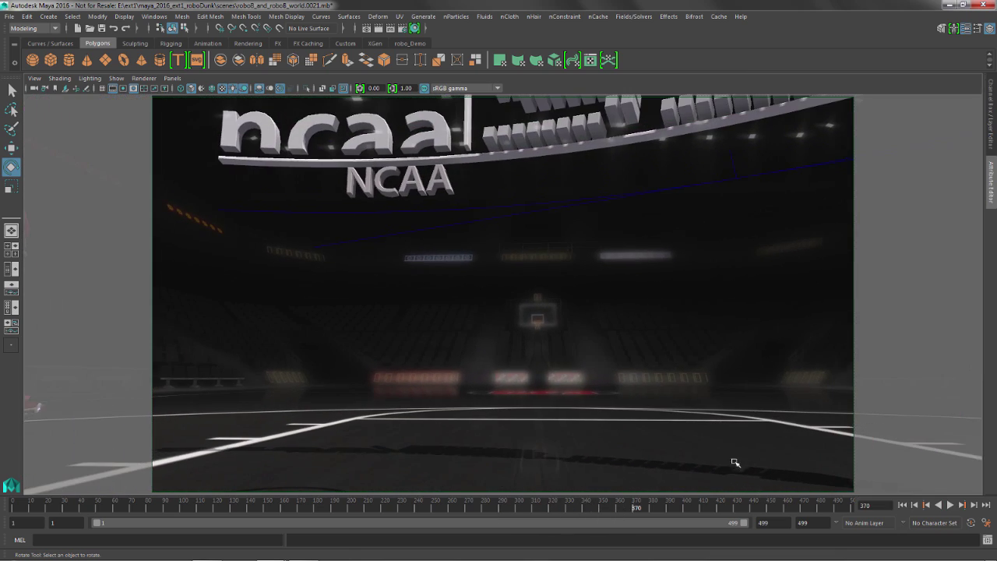
{"action": "left_click_drag", "start_coordinate": [638, 508], "coordinate": [847, 508]}
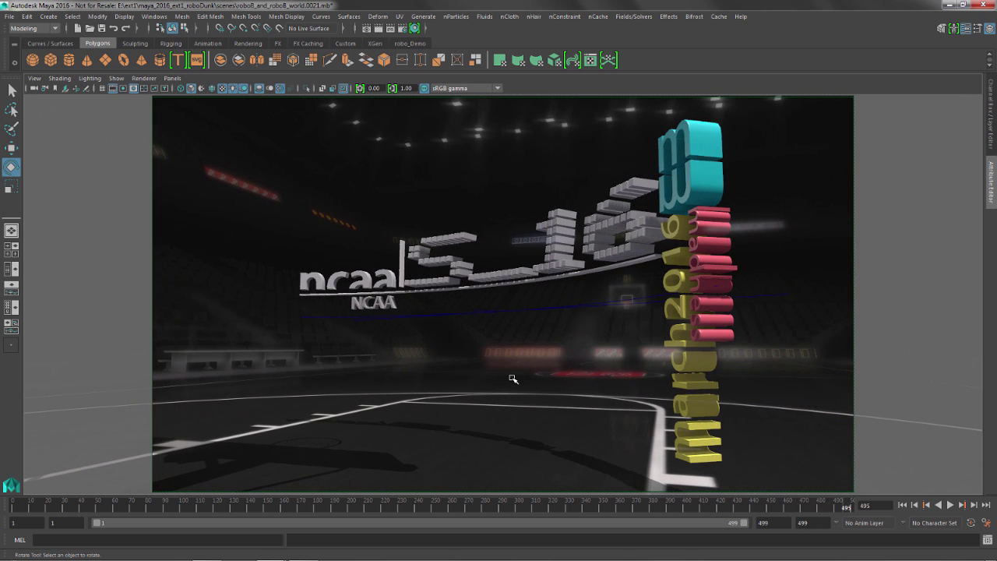